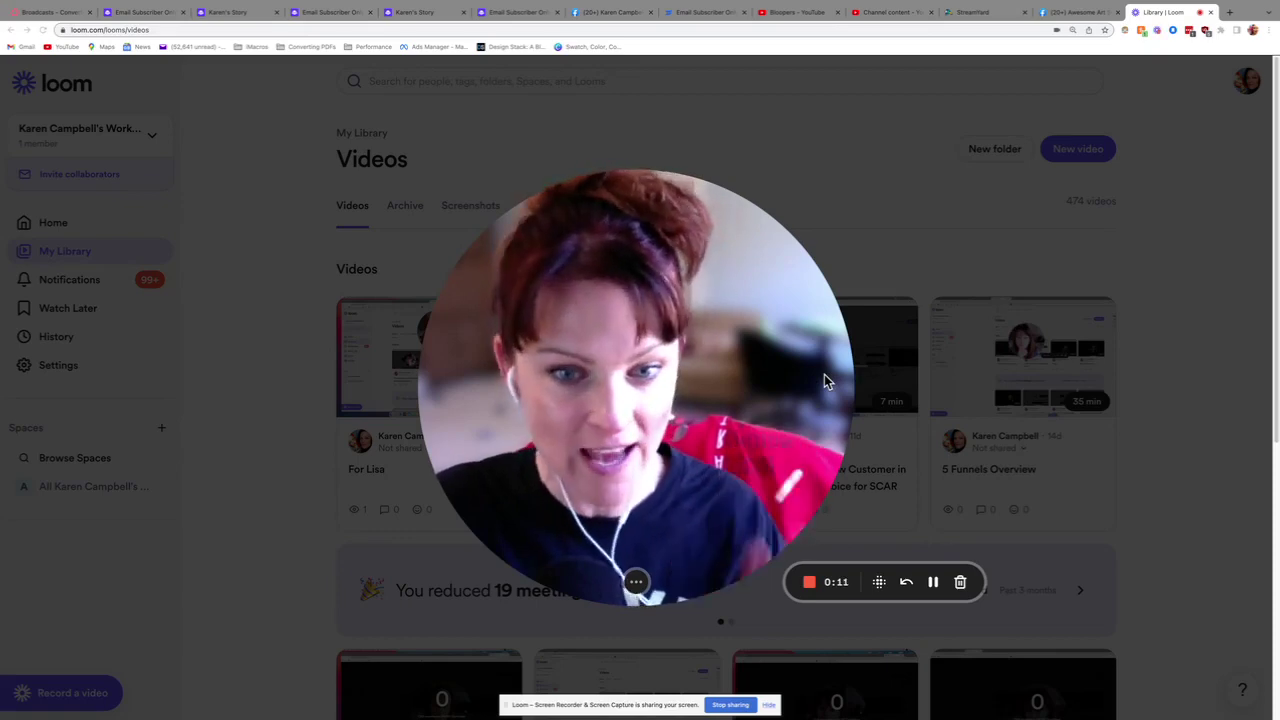
- Switch to the open Facebook page of the Awesome Art School group
click(1072, 13)
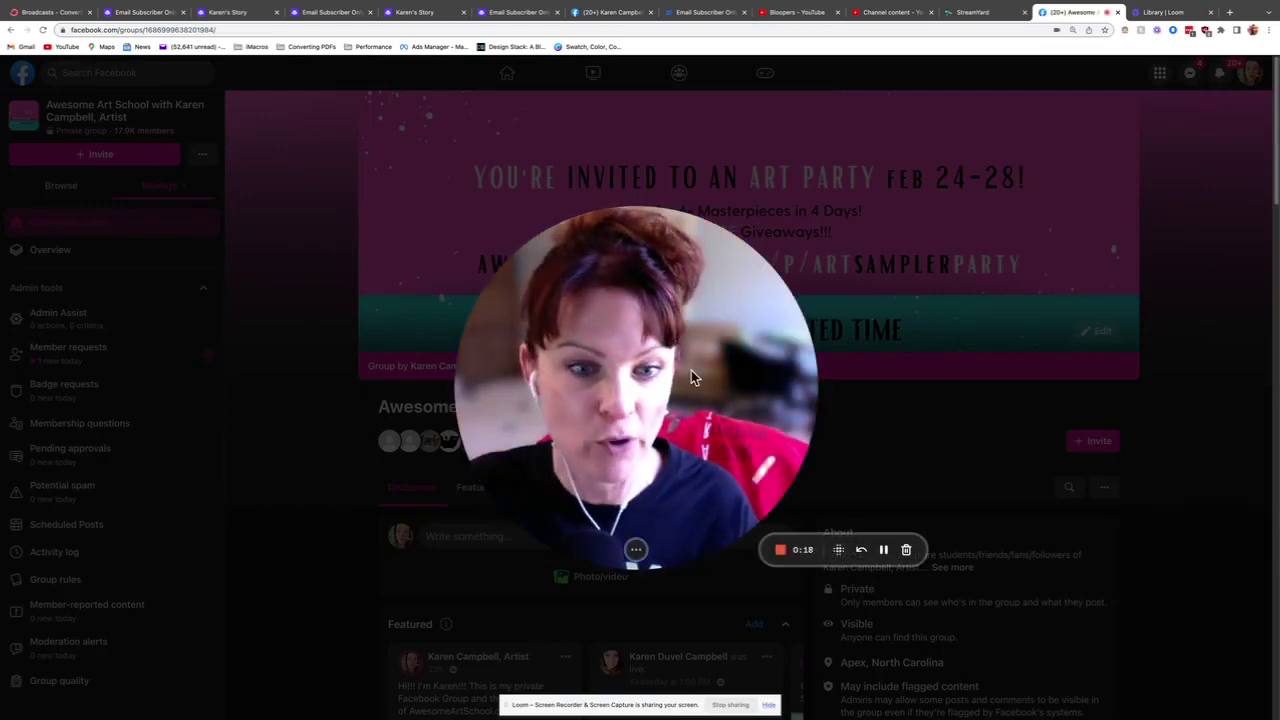
mouse_move(595, 552)
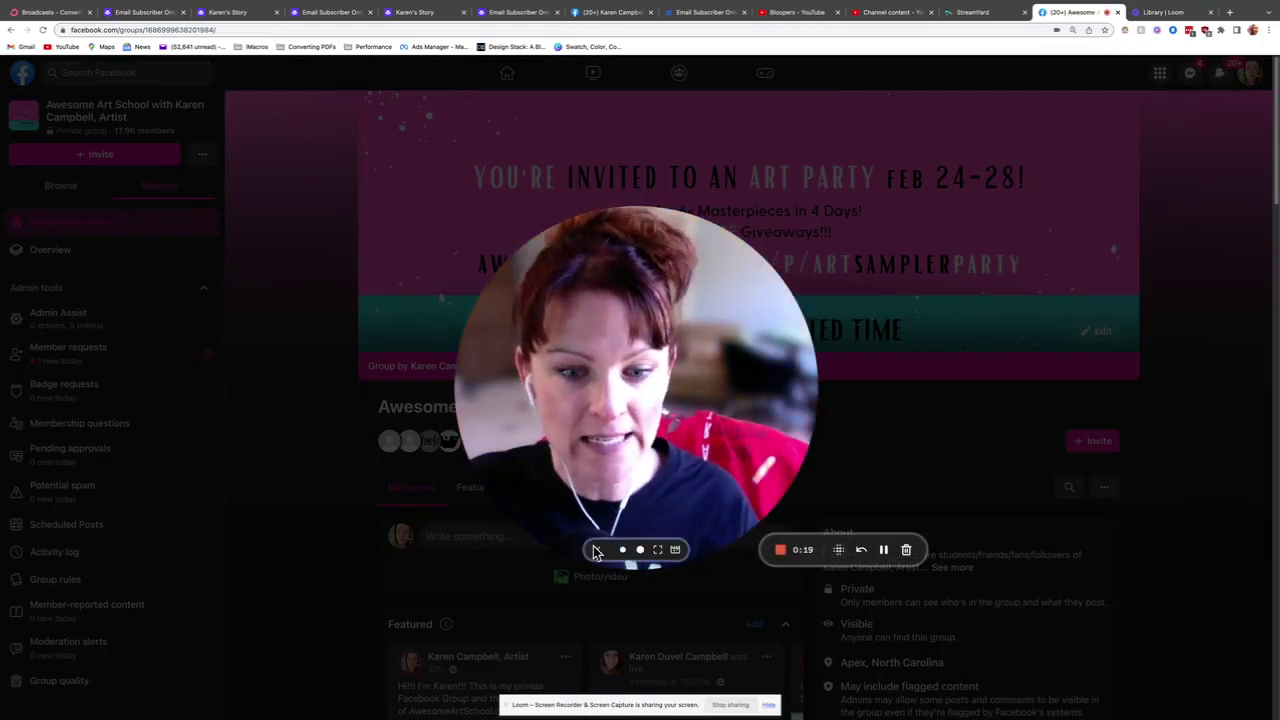
click(640, 549)
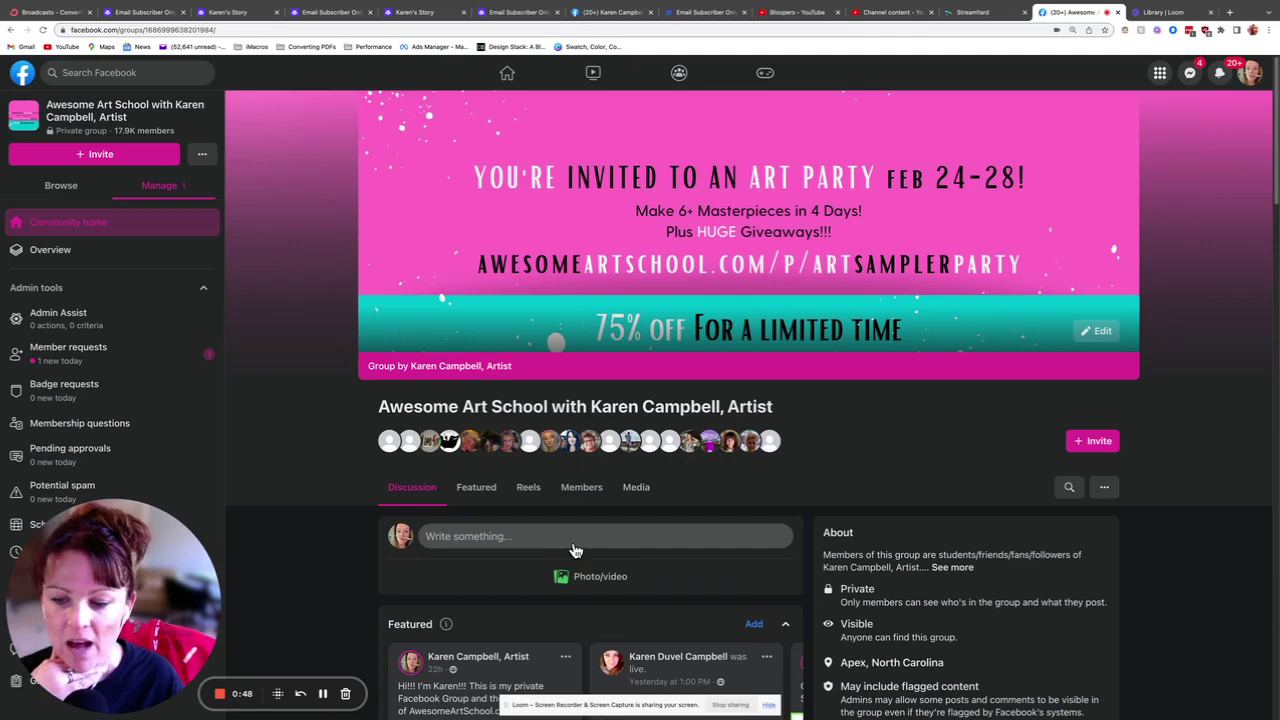
drag(135, 584, 155, 401)
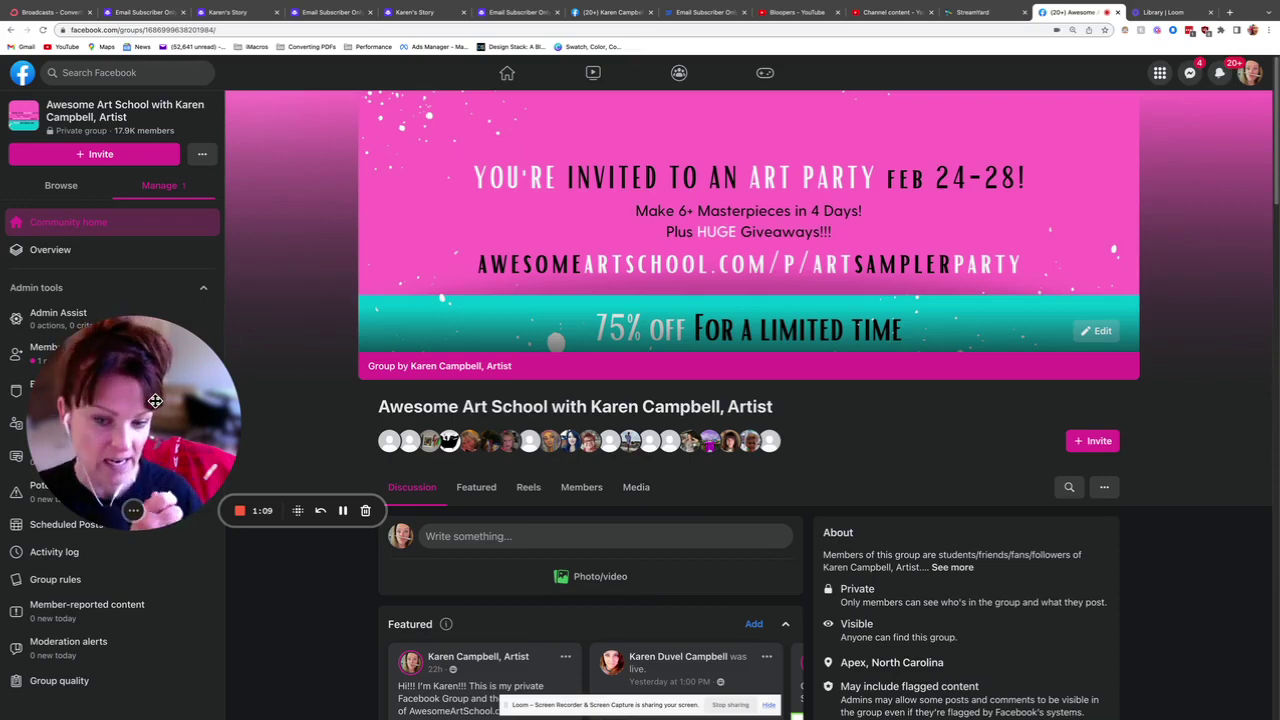
drag(198, 413, 285, 600)
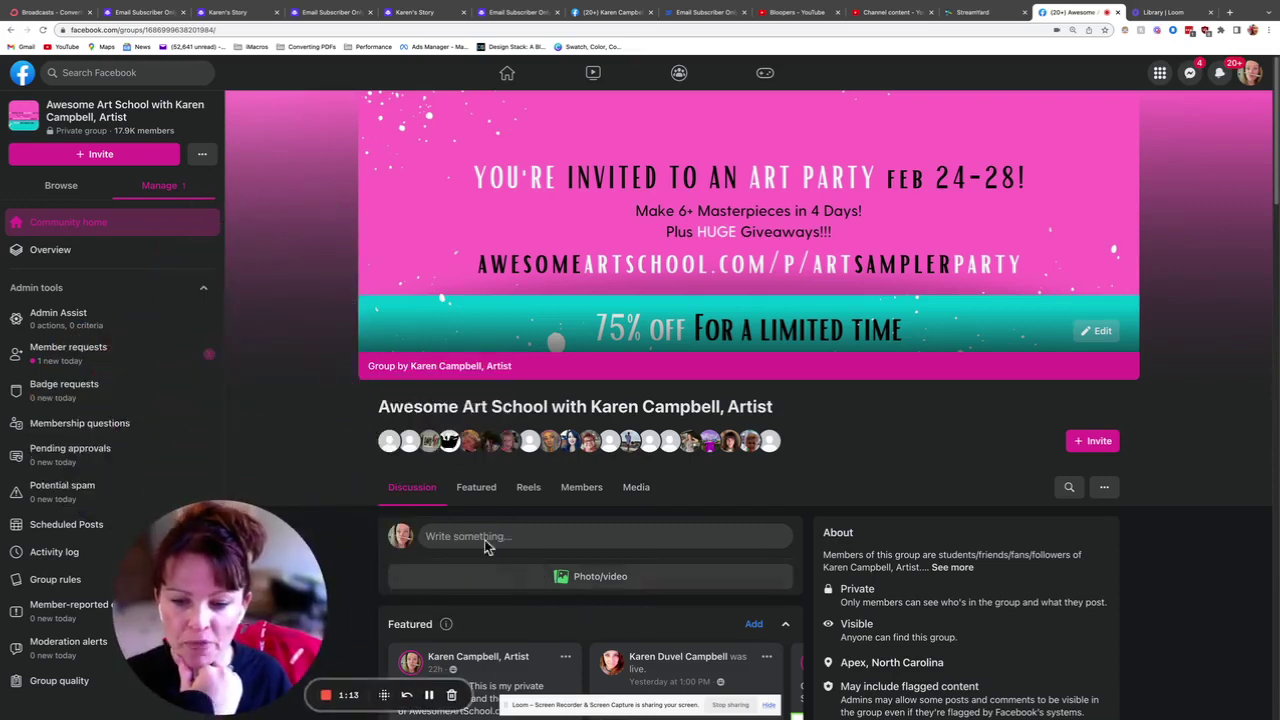
- Start a new post in the group's discussion feed
scroll(490, 535, down, 3)
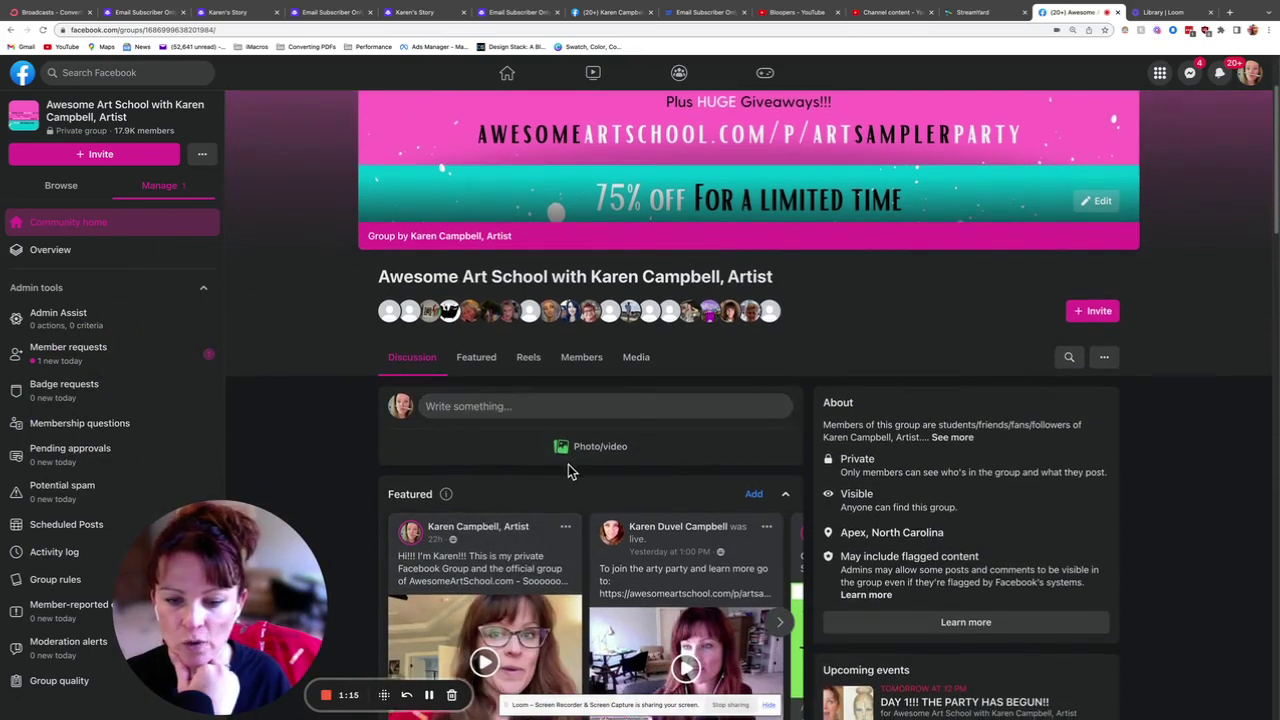
scroll(568, 464, down, 1)
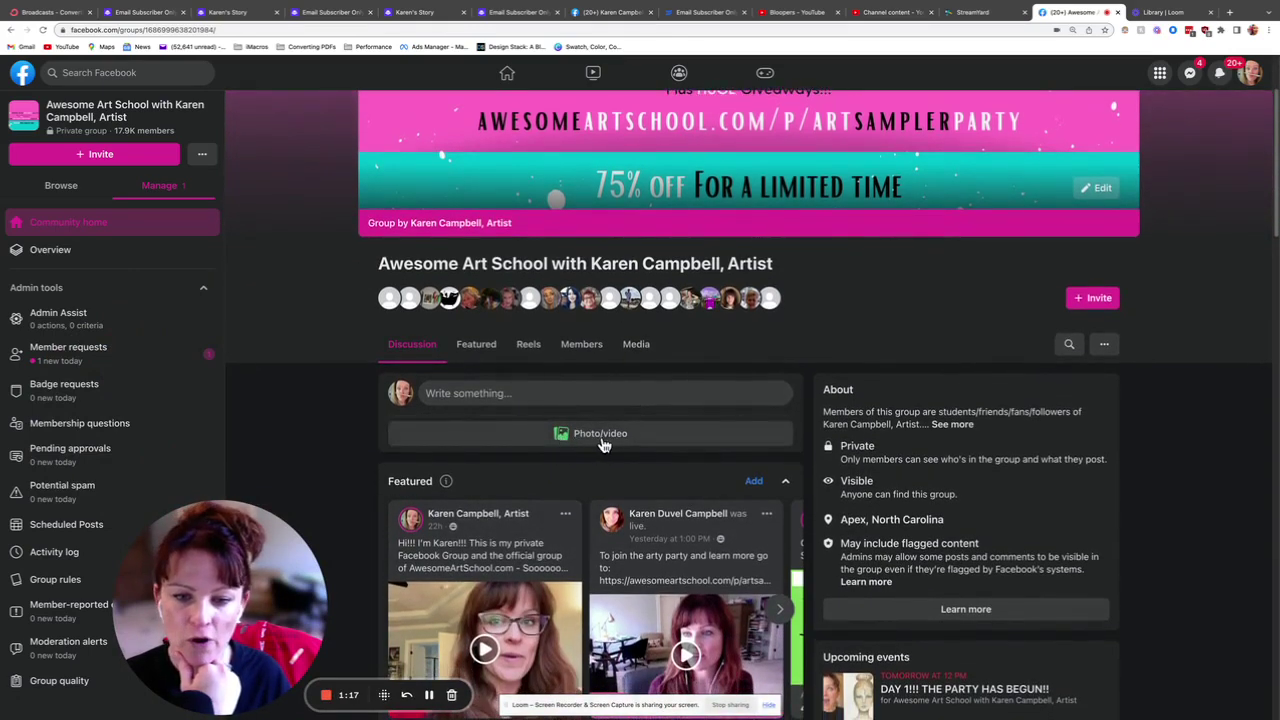
click(470, 396)
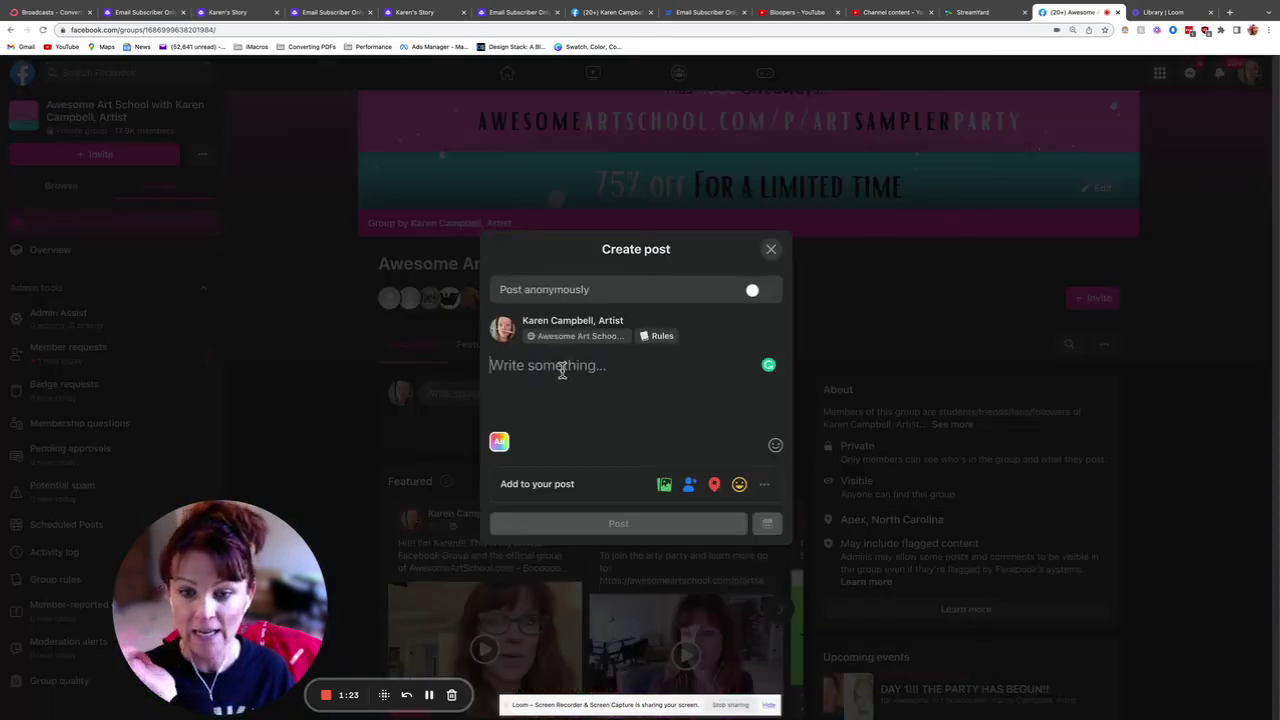
text(#ar)
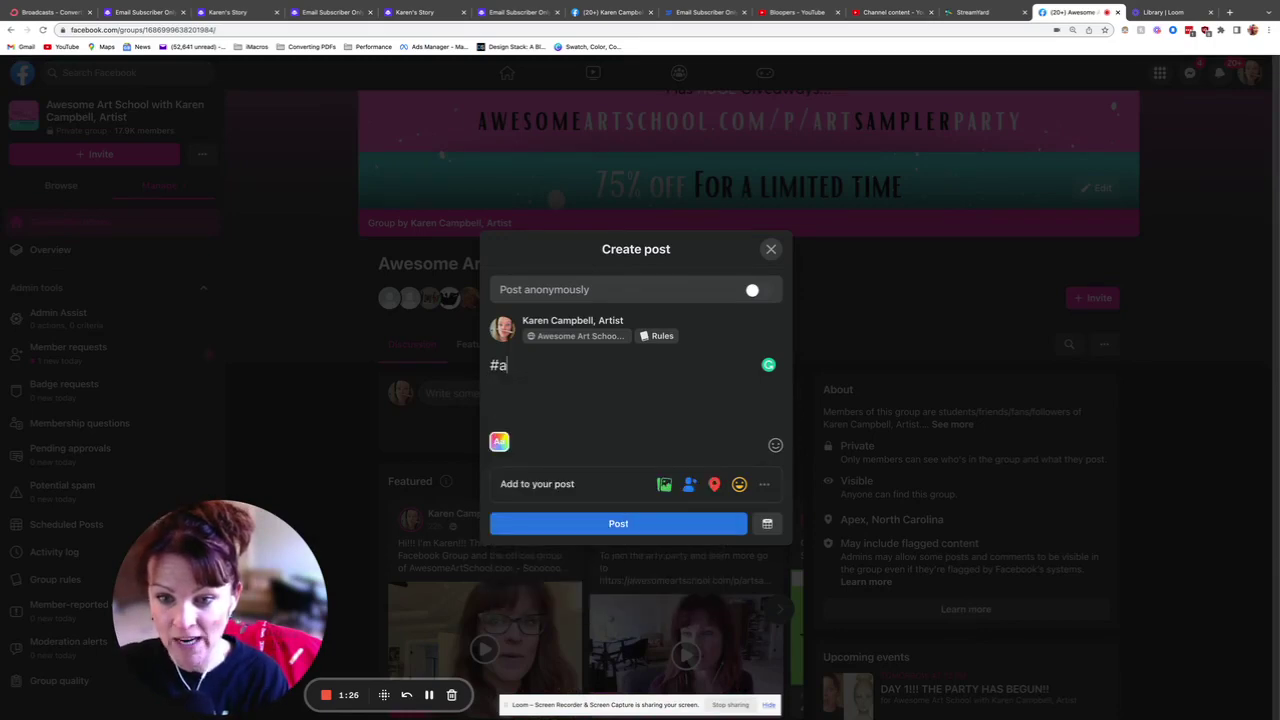
key(BackSpace)
key(BackSpace)
key(BackSpace)
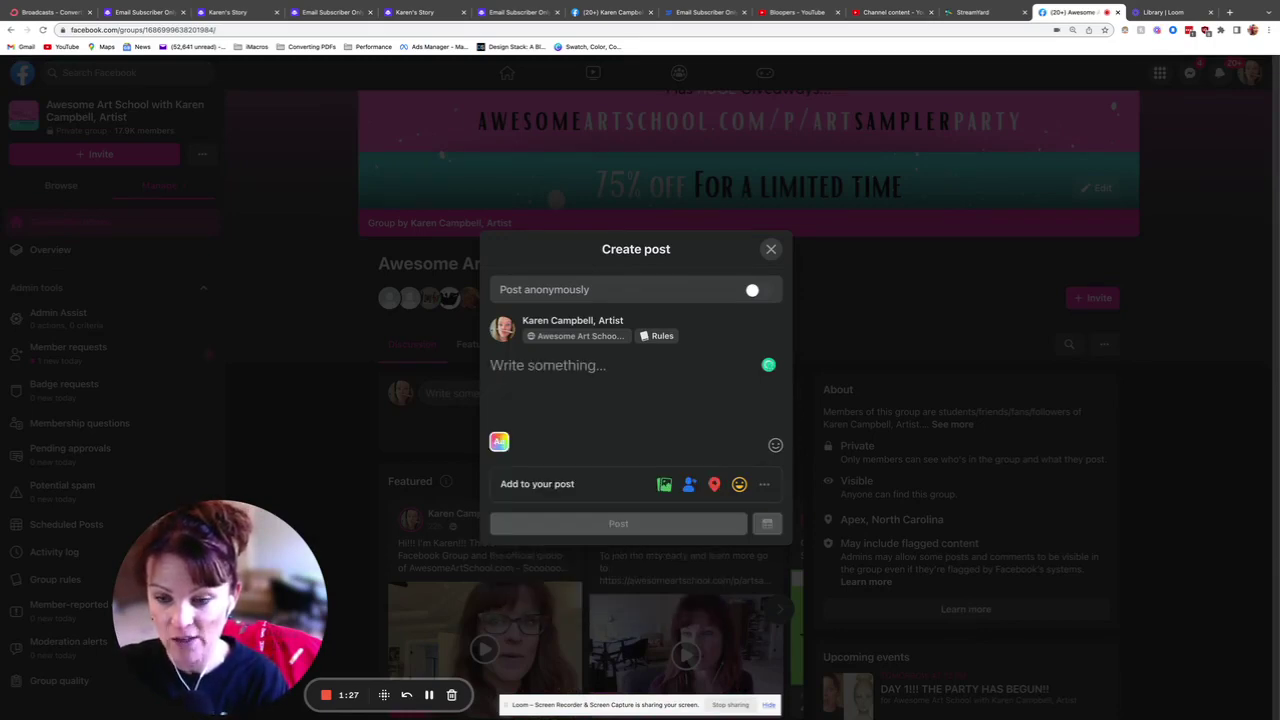
- Write the post text "This is a demo on how to post a photo of my BEAUTIFUL work from the #artparty"
text(This is a dm)
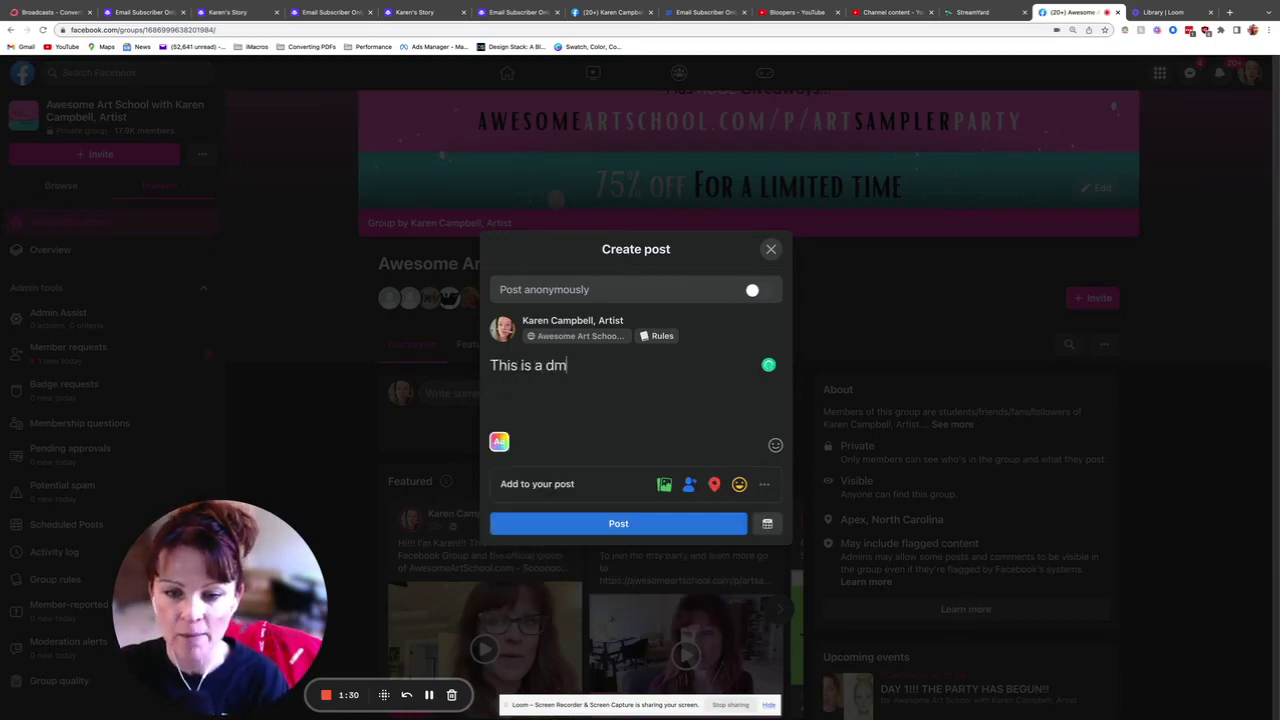
key(BackSpace)
text(emo on how )
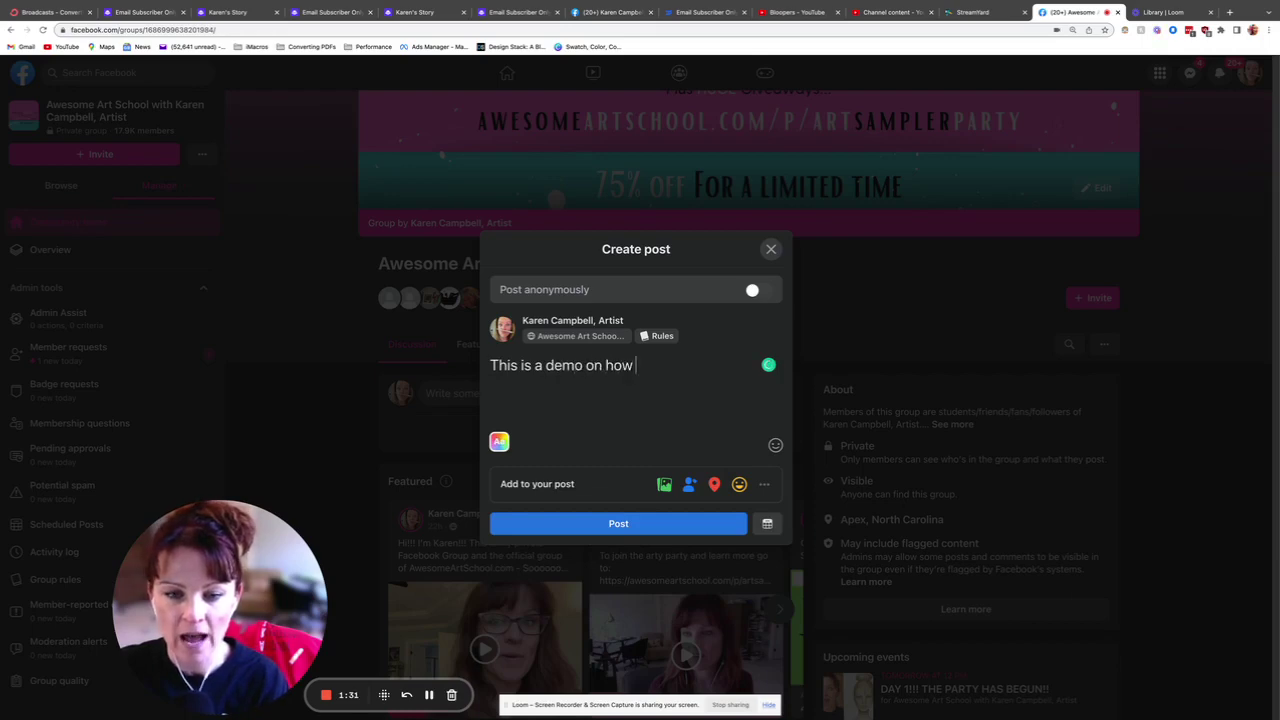
text(to post a phot of)
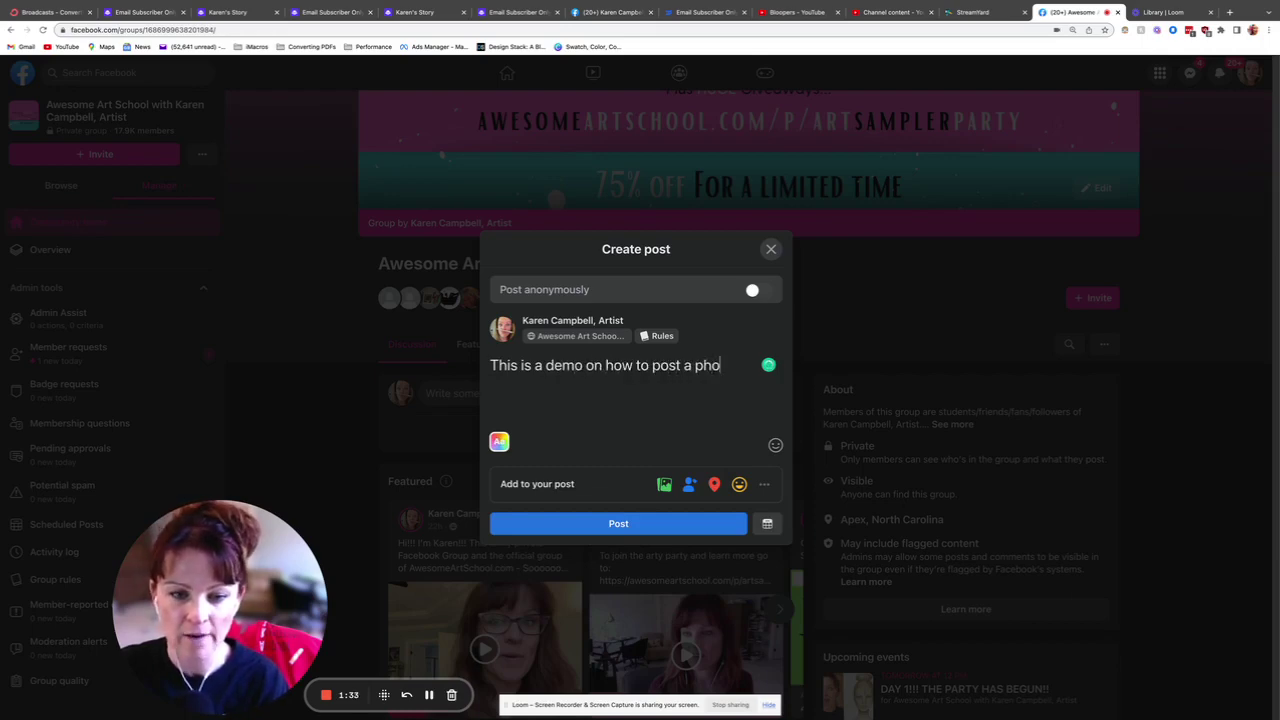
key(BackSpace)
key(BackSpace)
key(BackSpace)
text(o of m)
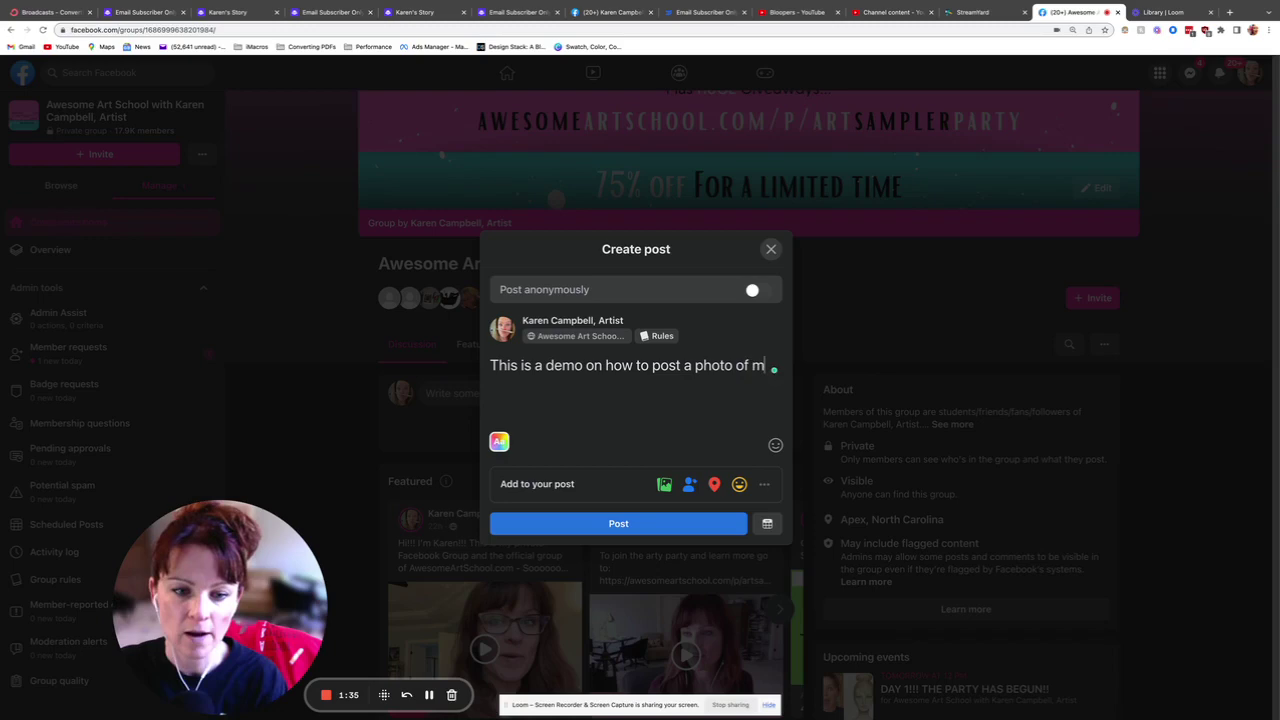
text(y BEA)
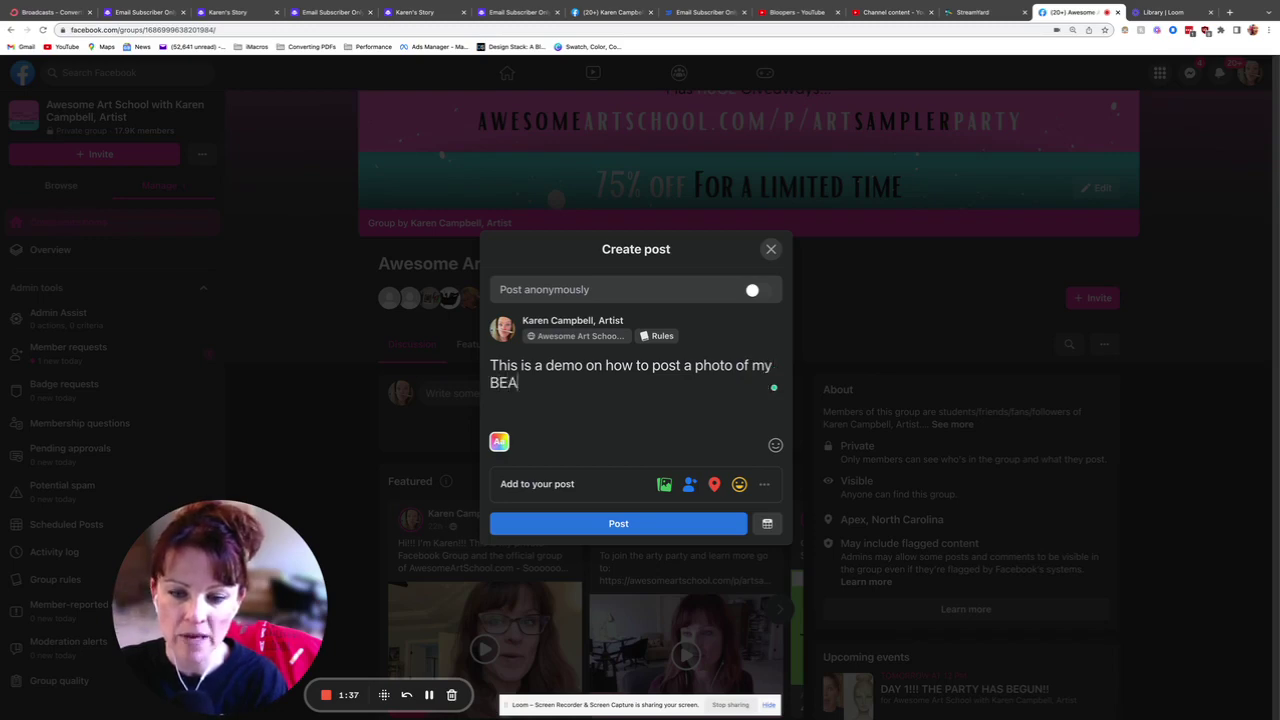
text(UTIFUL work )
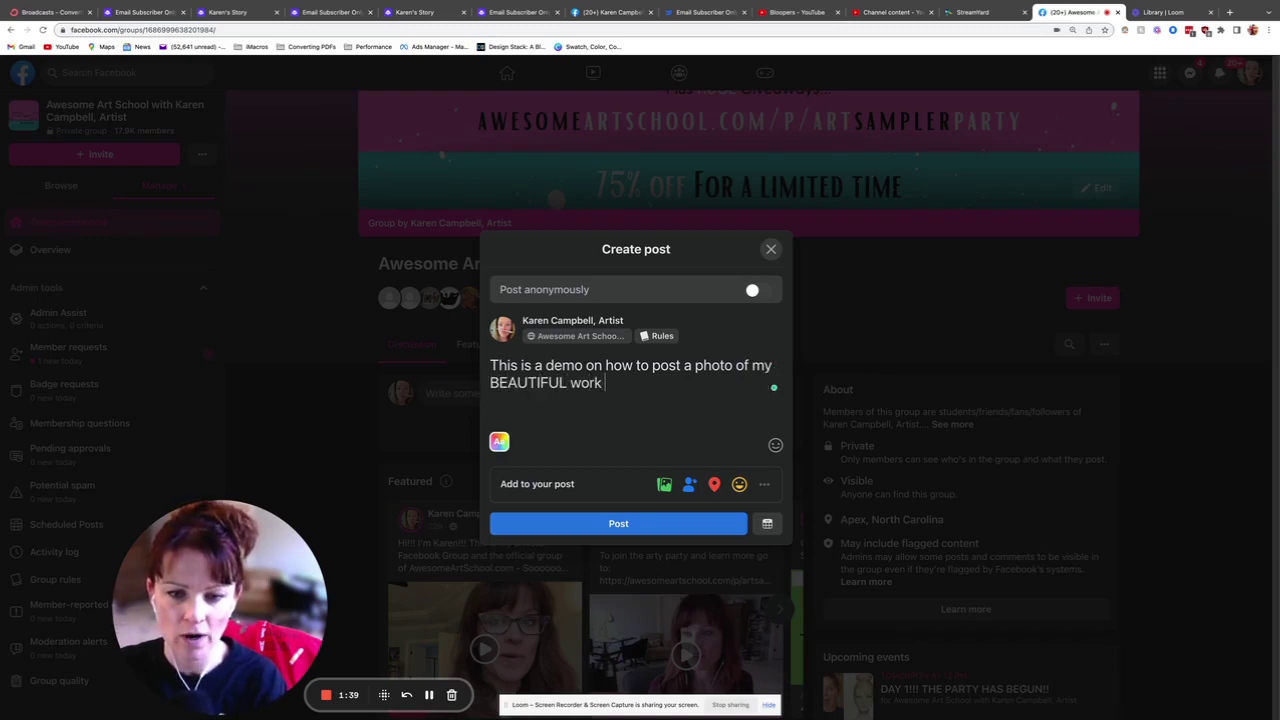
text(from the )
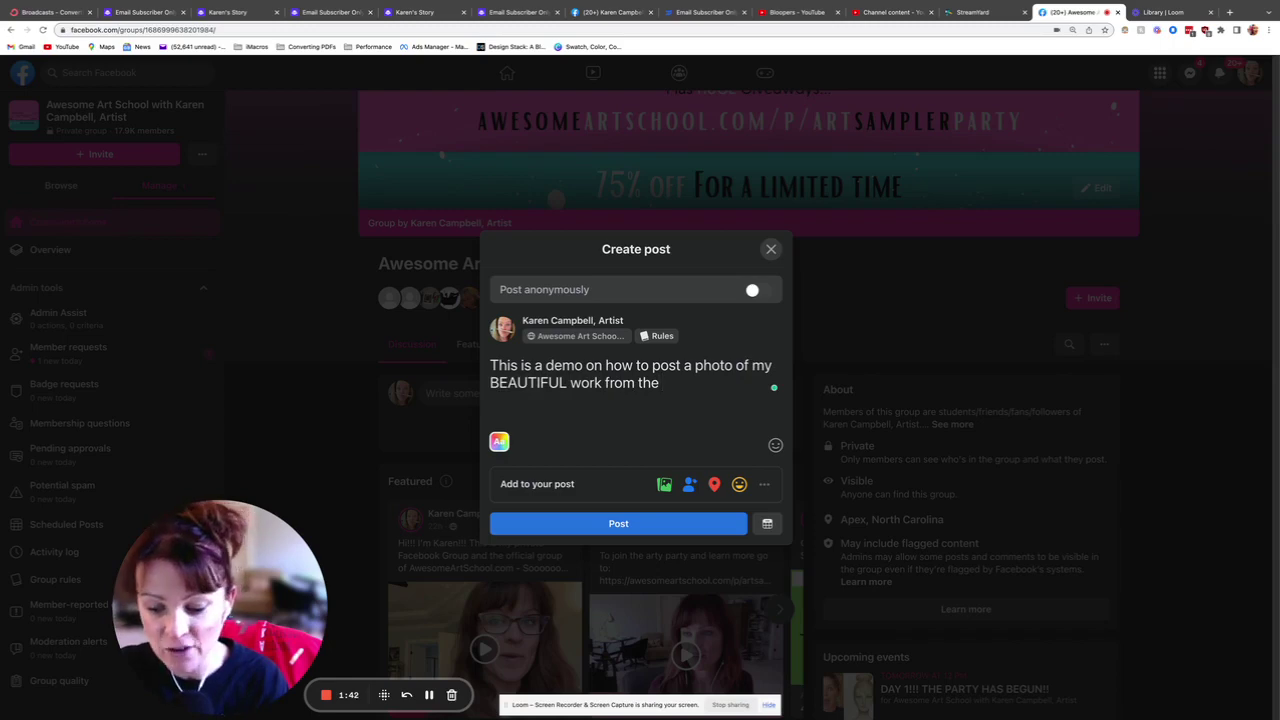
text(#art)
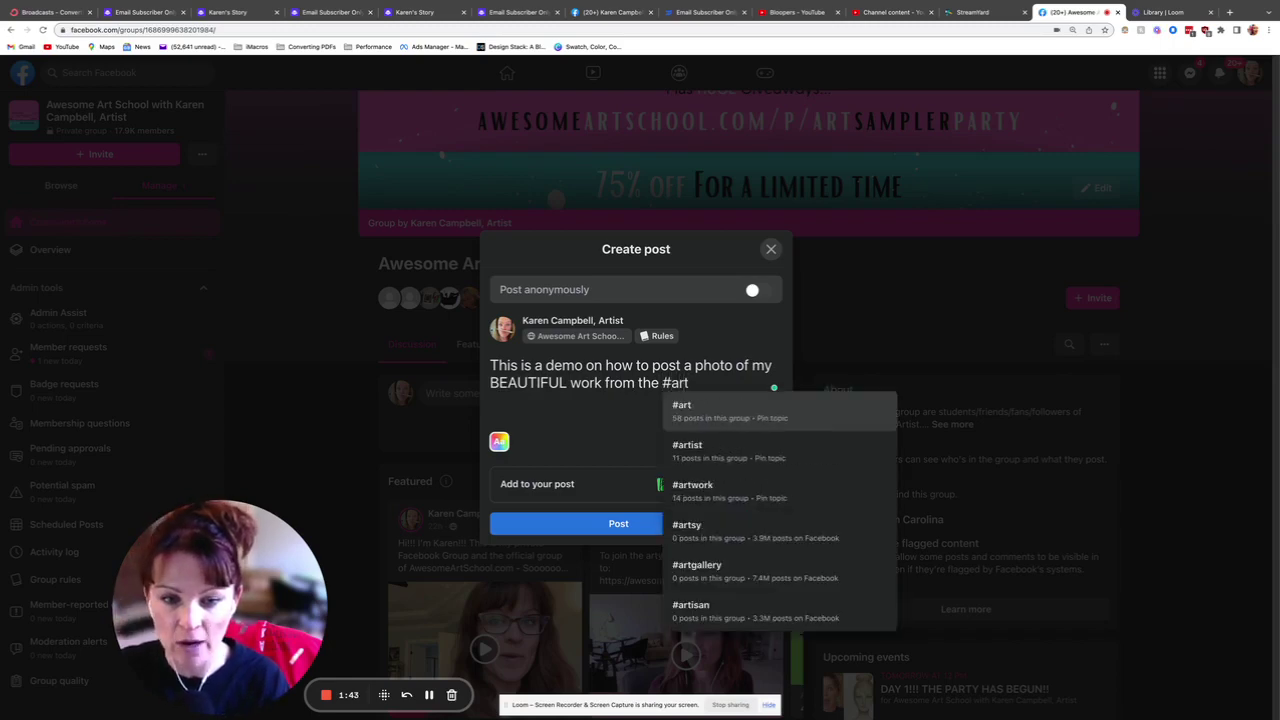
text(party)
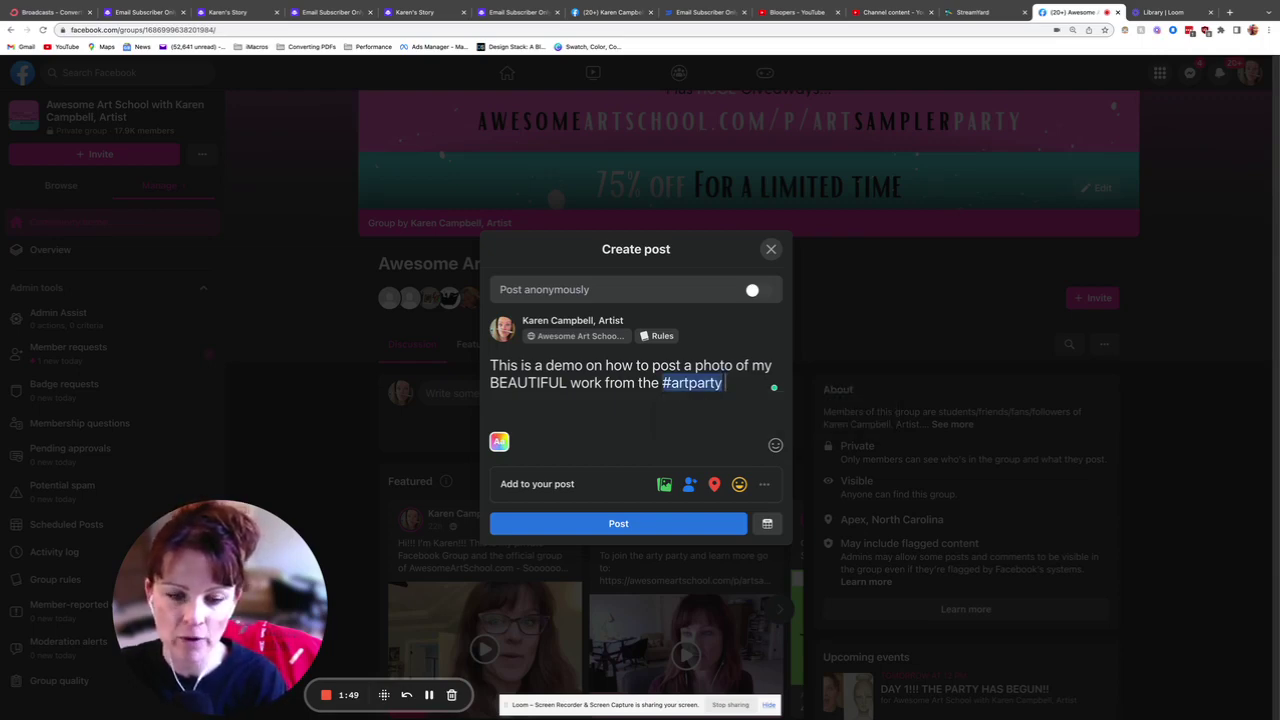
- Complete the post text after the hashtag with "in this wonderful Facebook Group! Yay! I'm so excited!!!"
text( in this )
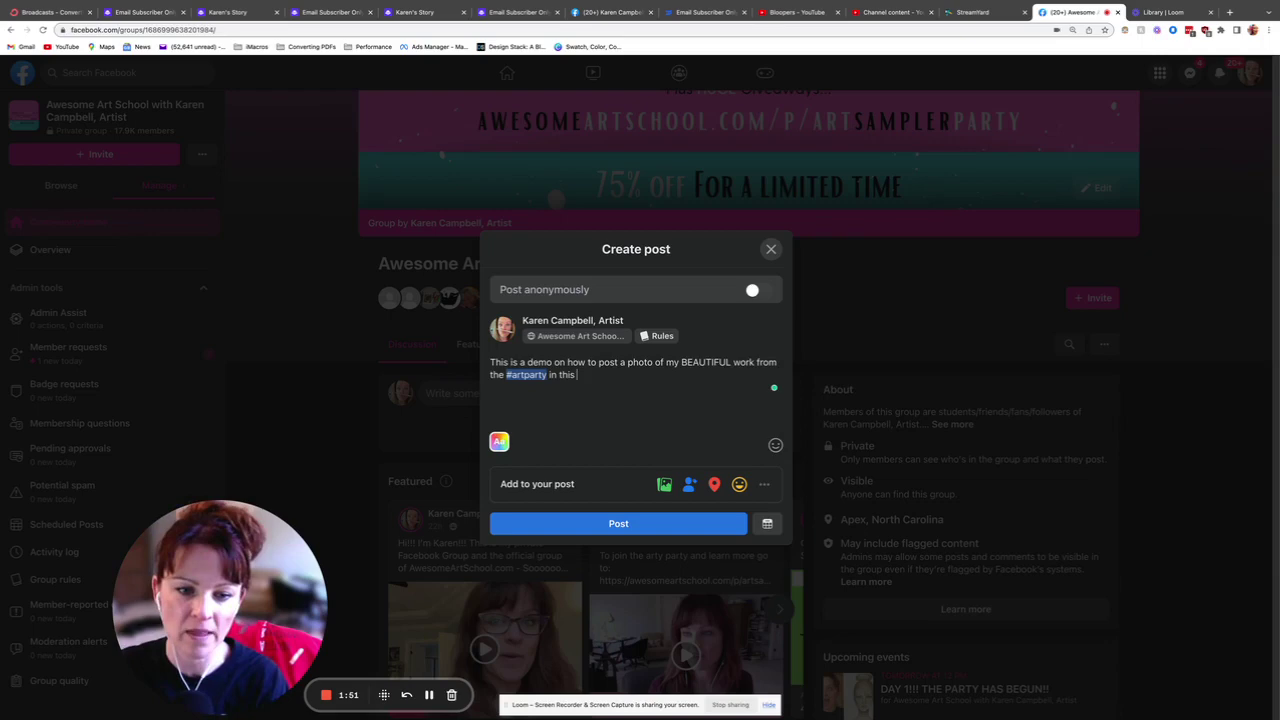
text(wonderful Face)
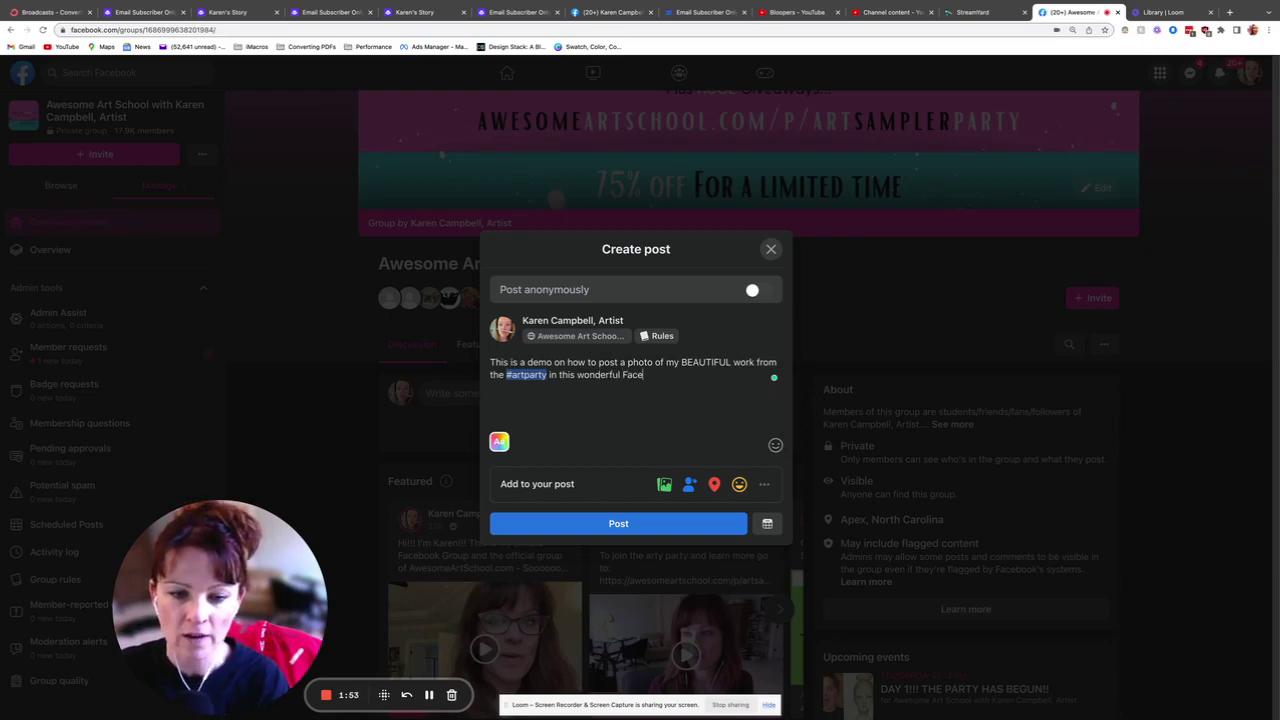
text(book Gro)
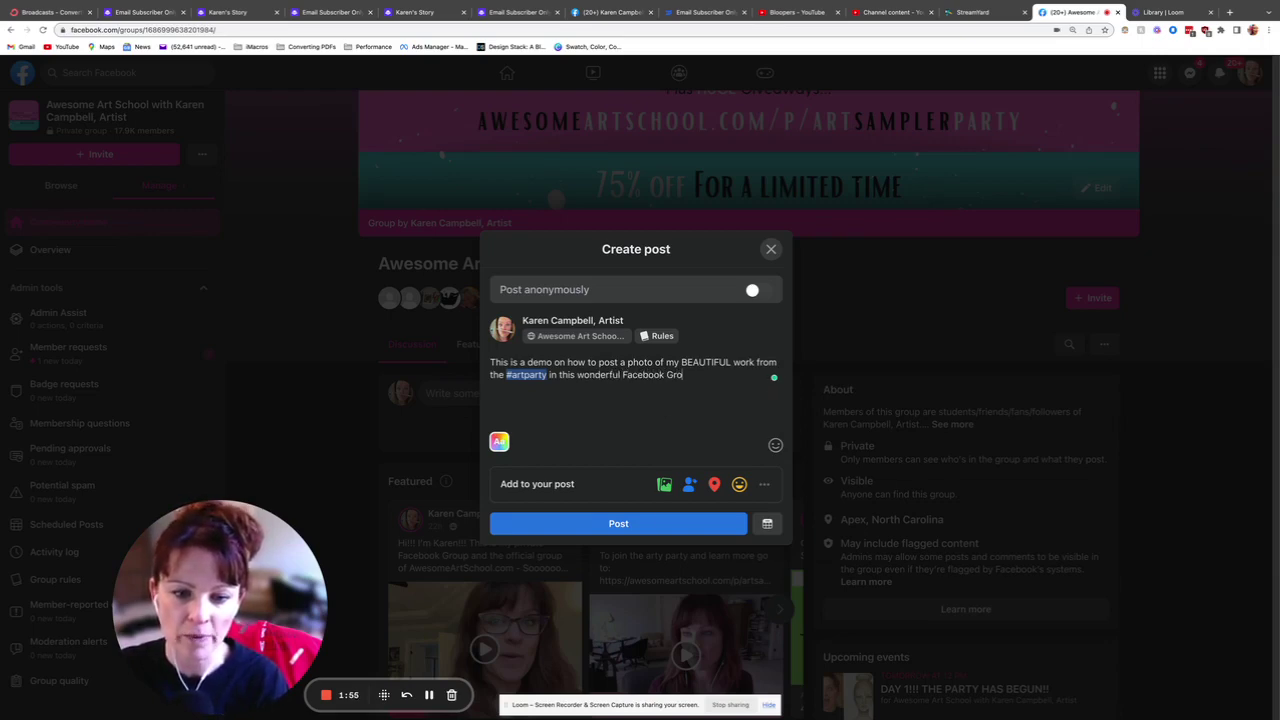
text(up! Yay! )
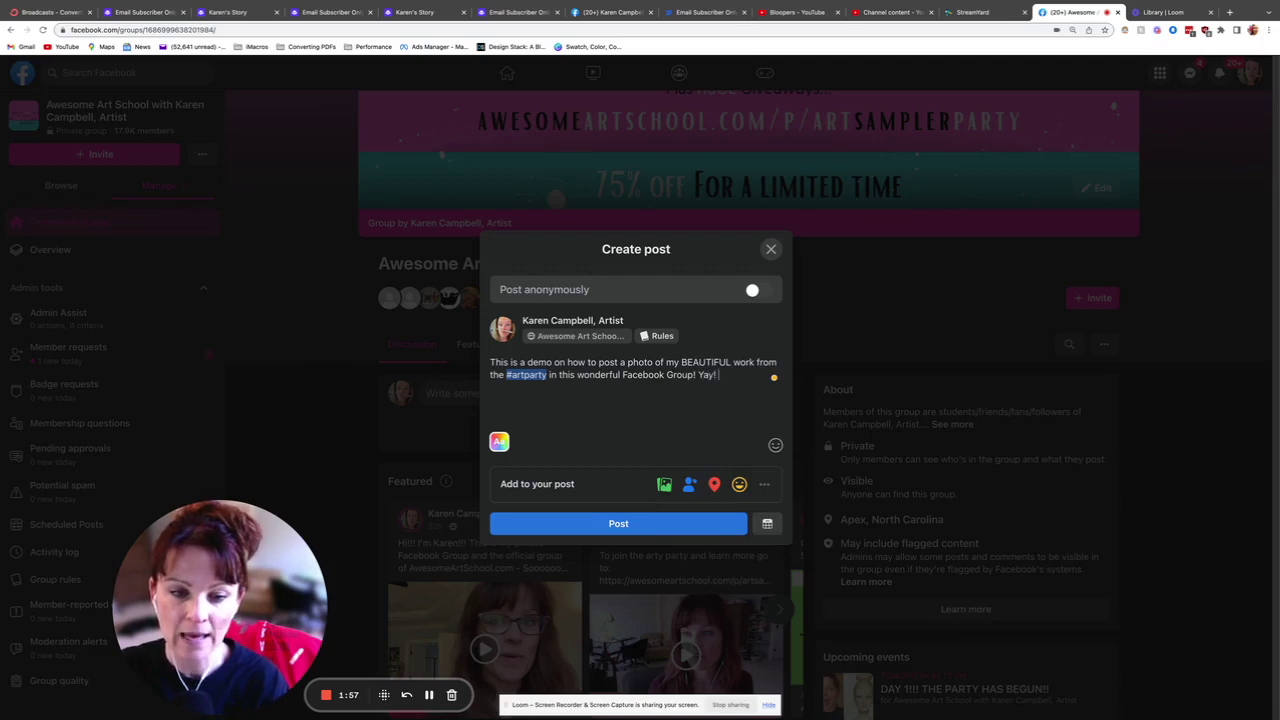
text(I'm so ex)
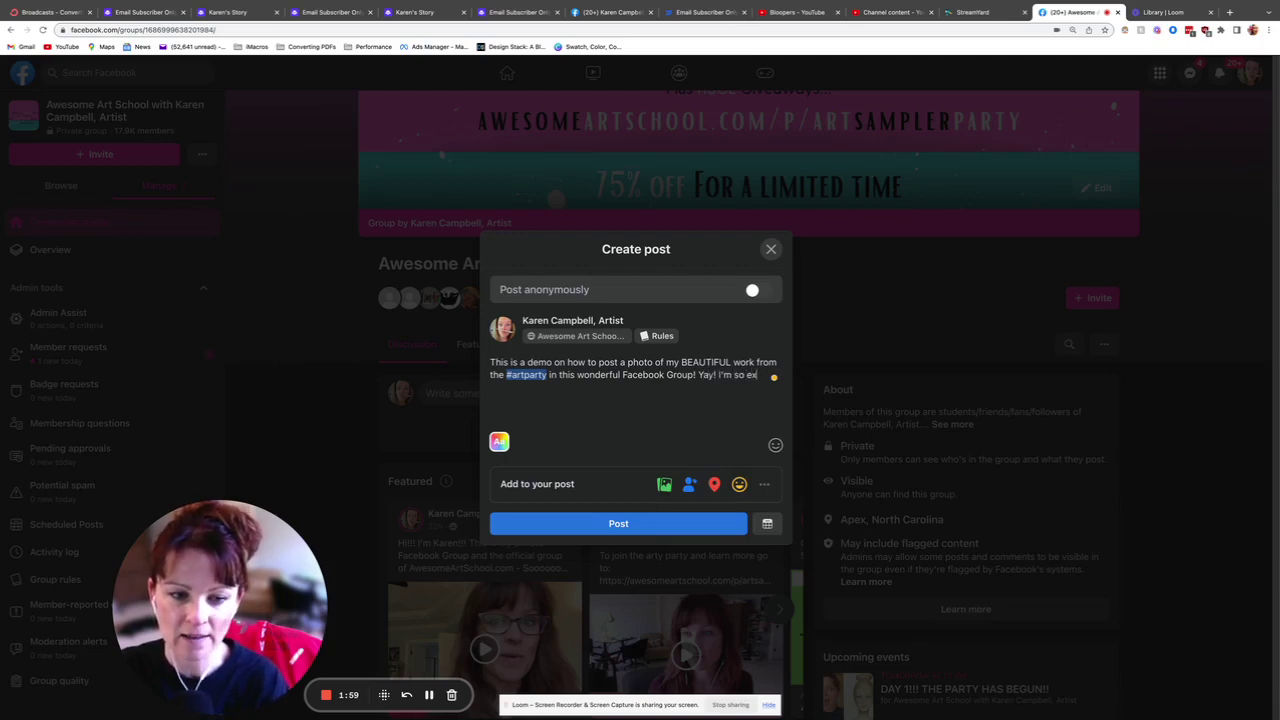
text(cited!!!)
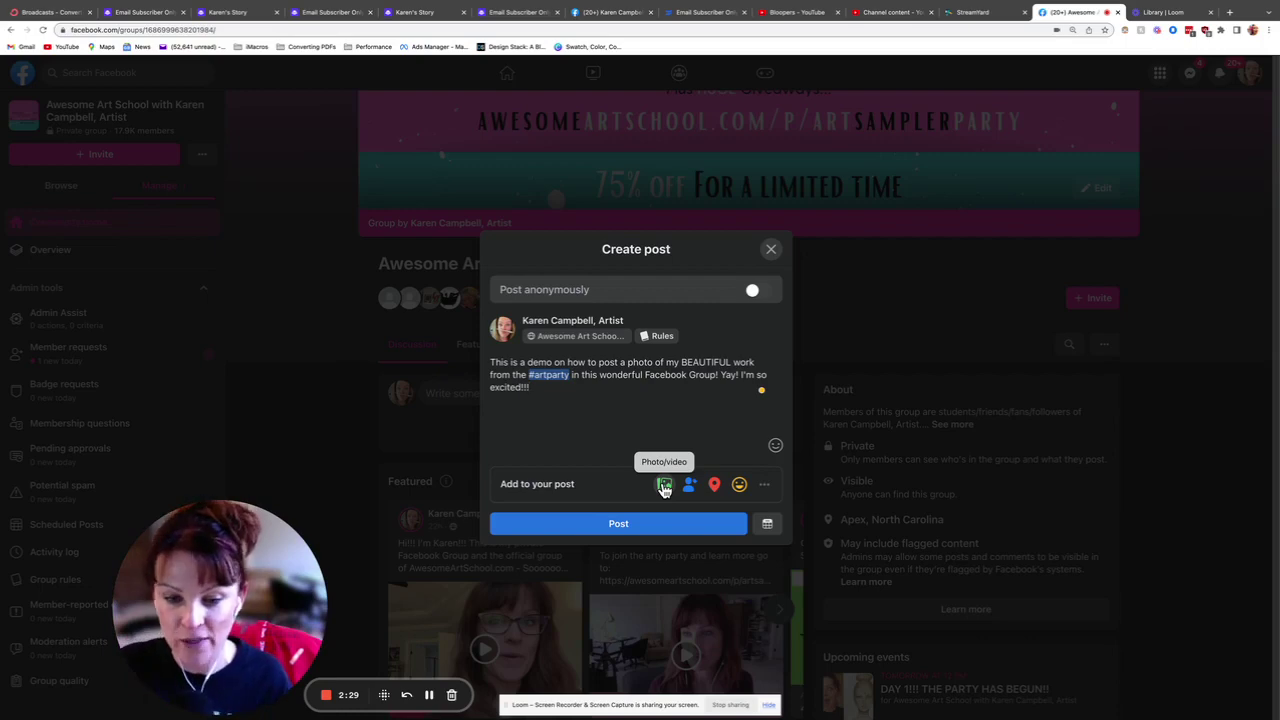
click(664, 488)
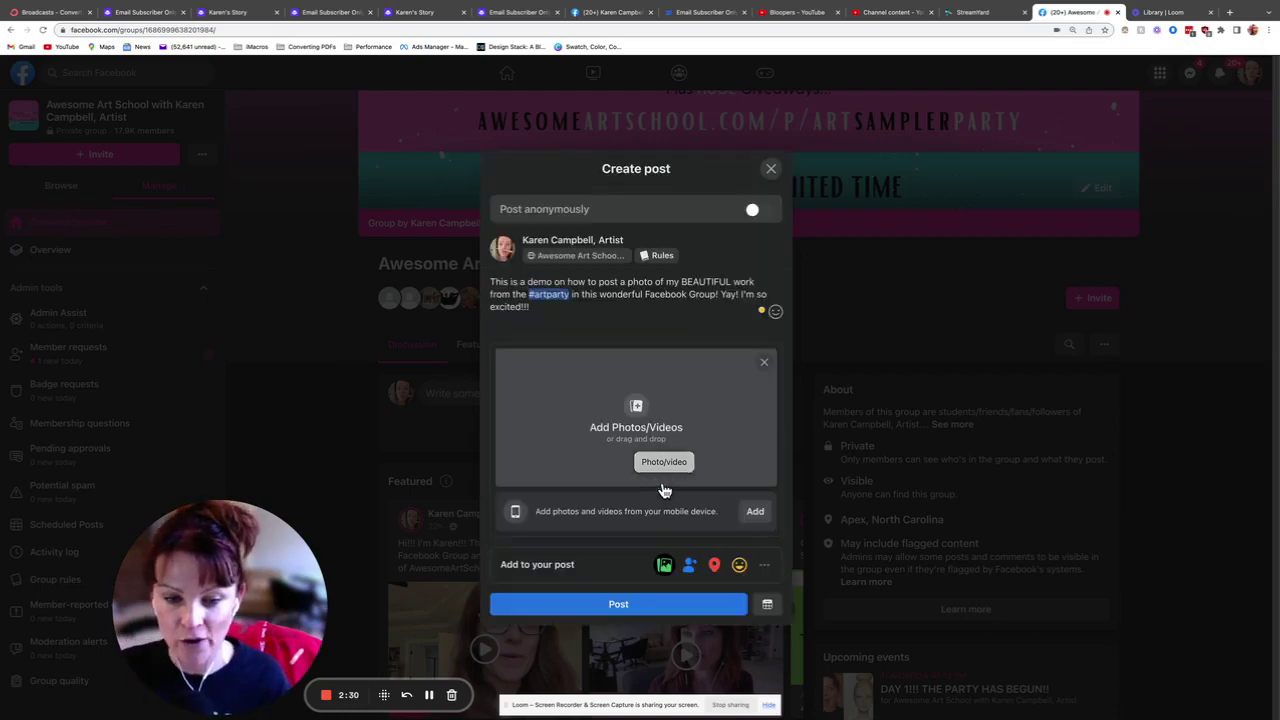
click(632, 420)
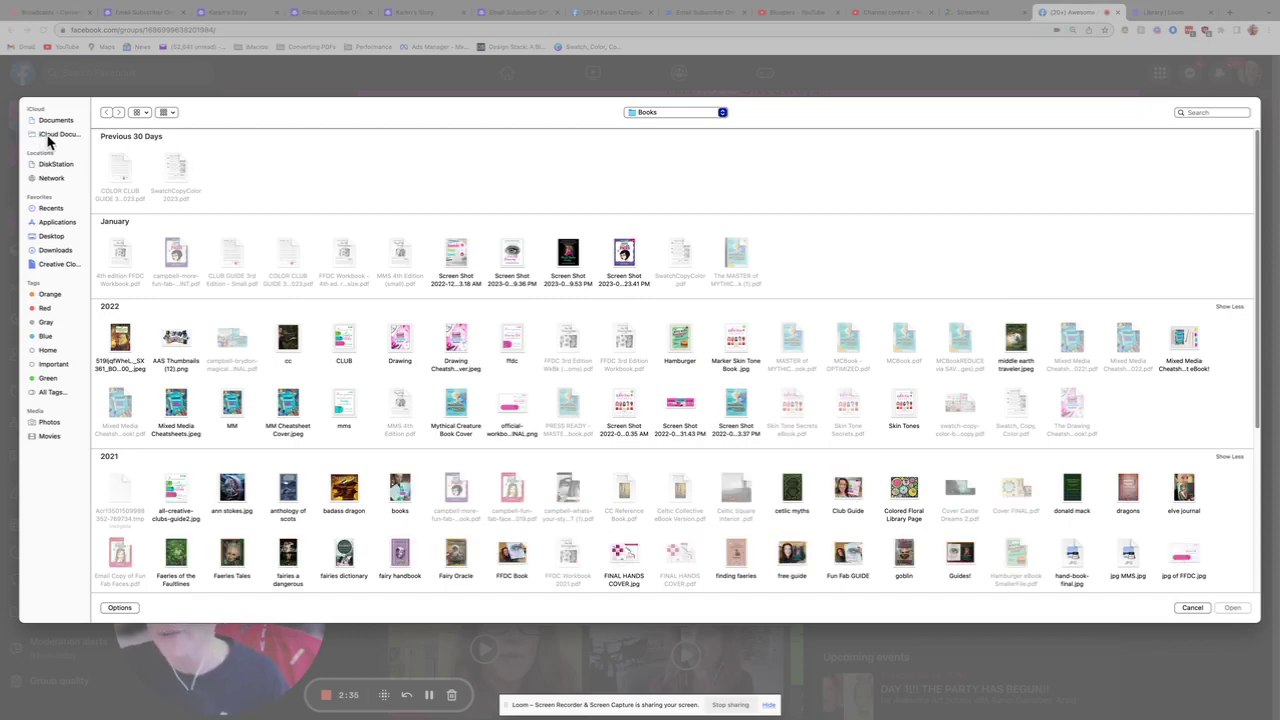
click(50, 238)
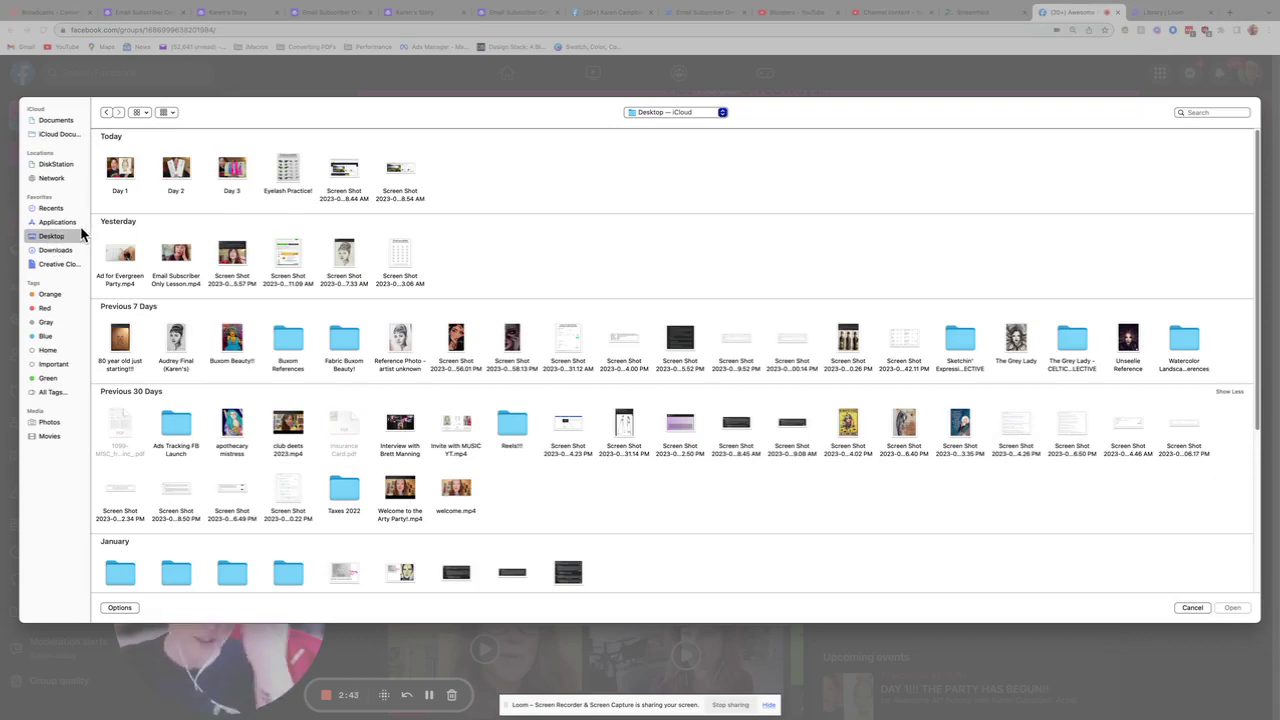
click(1192, 607)
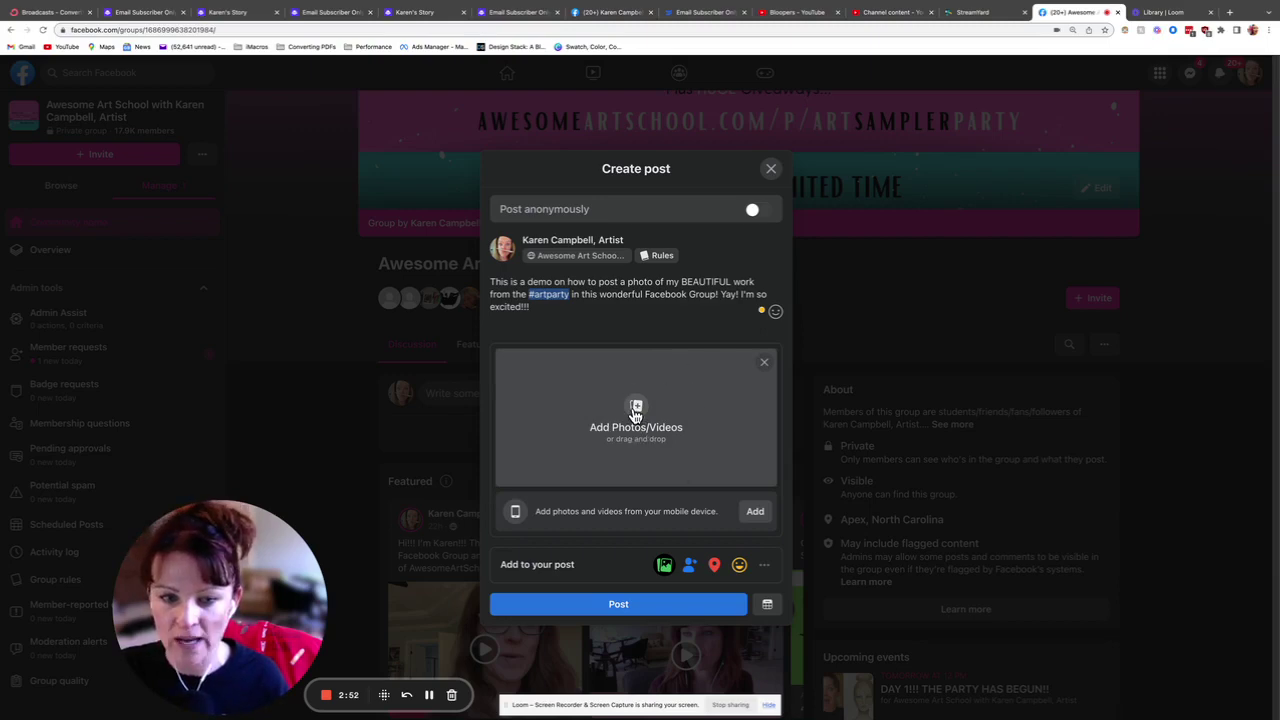
click(764, 362)
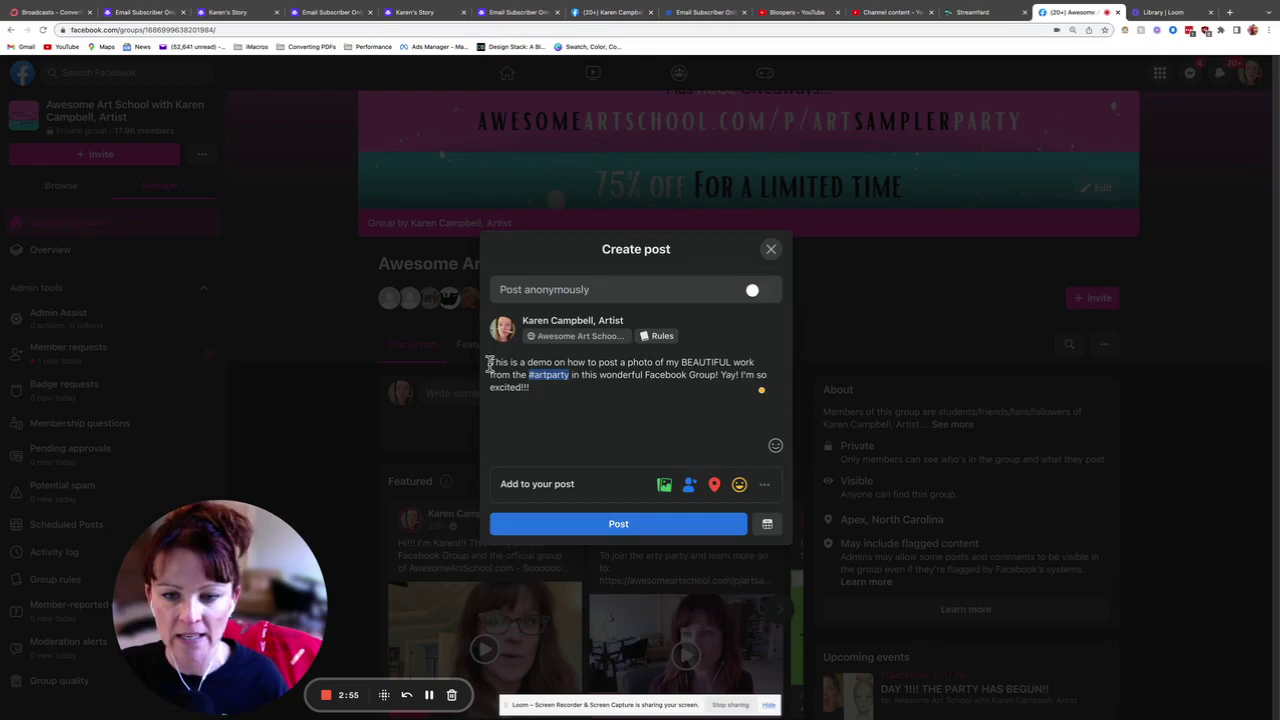
double_click(548, 375)
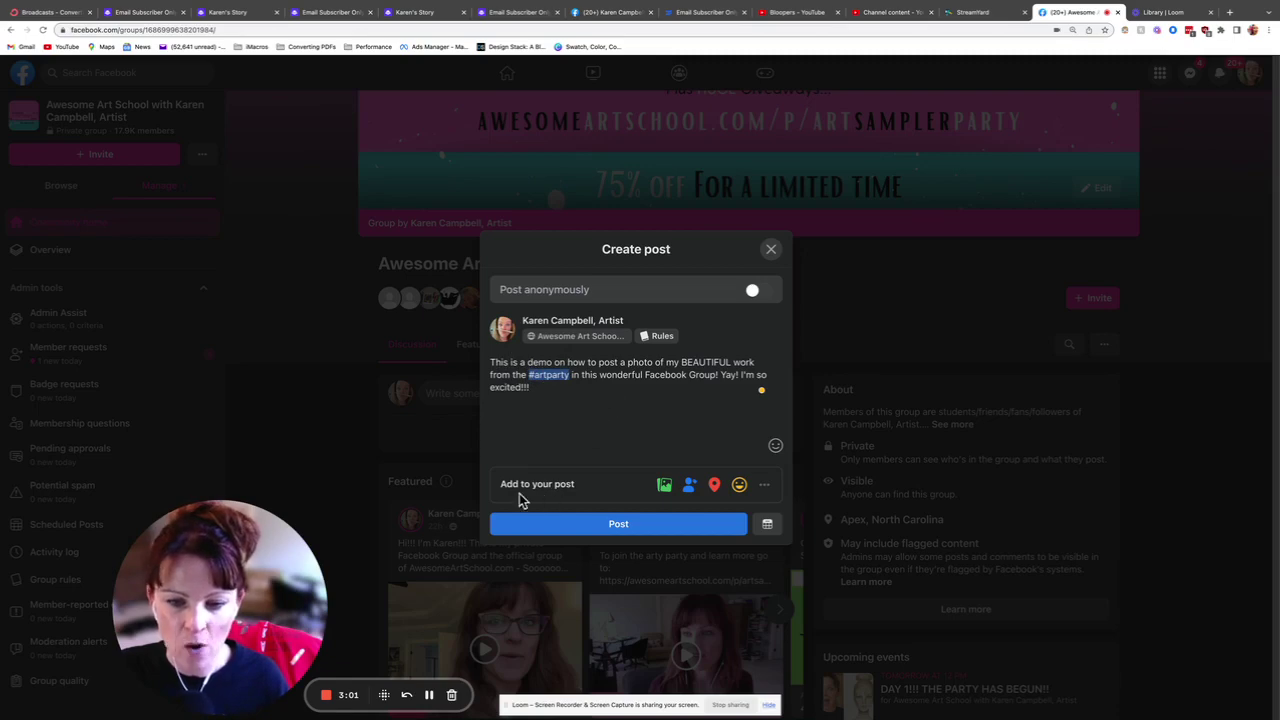
- Attach the photo "Day 1" from the Desktop folder to the group post and check the post preview
click(668, 488)
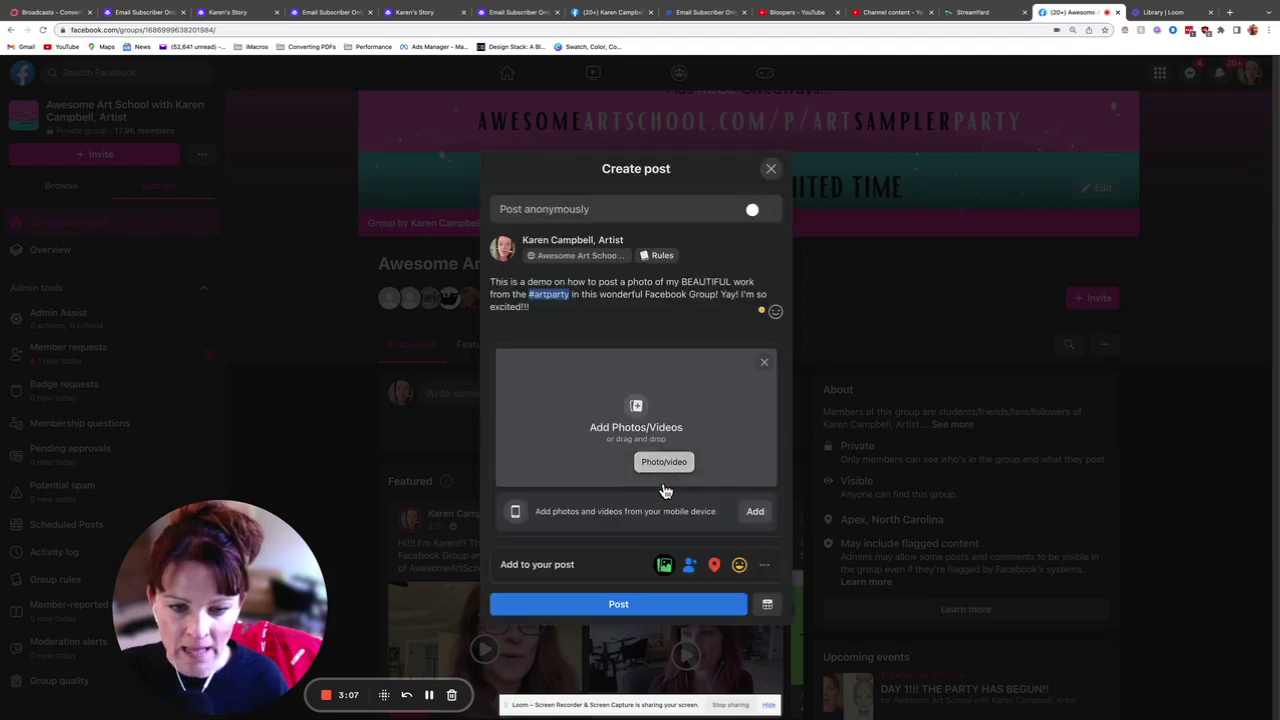
click(637, 407)
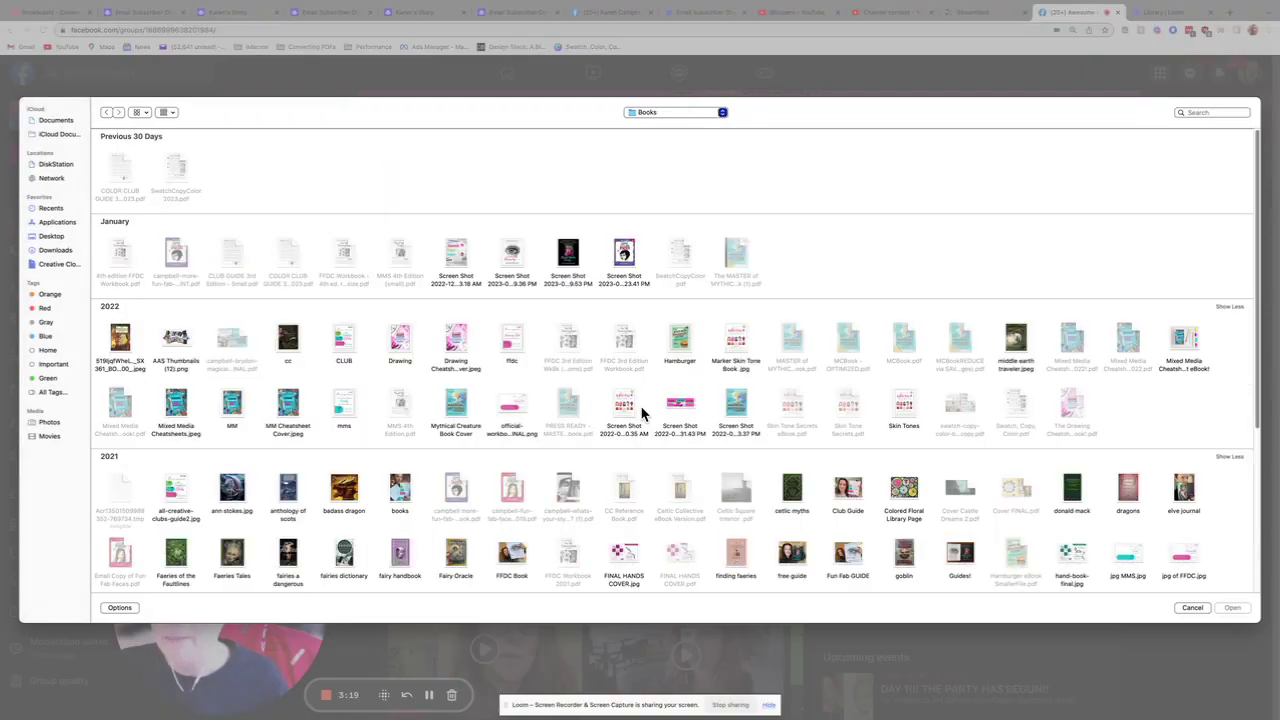
click(54, 134)
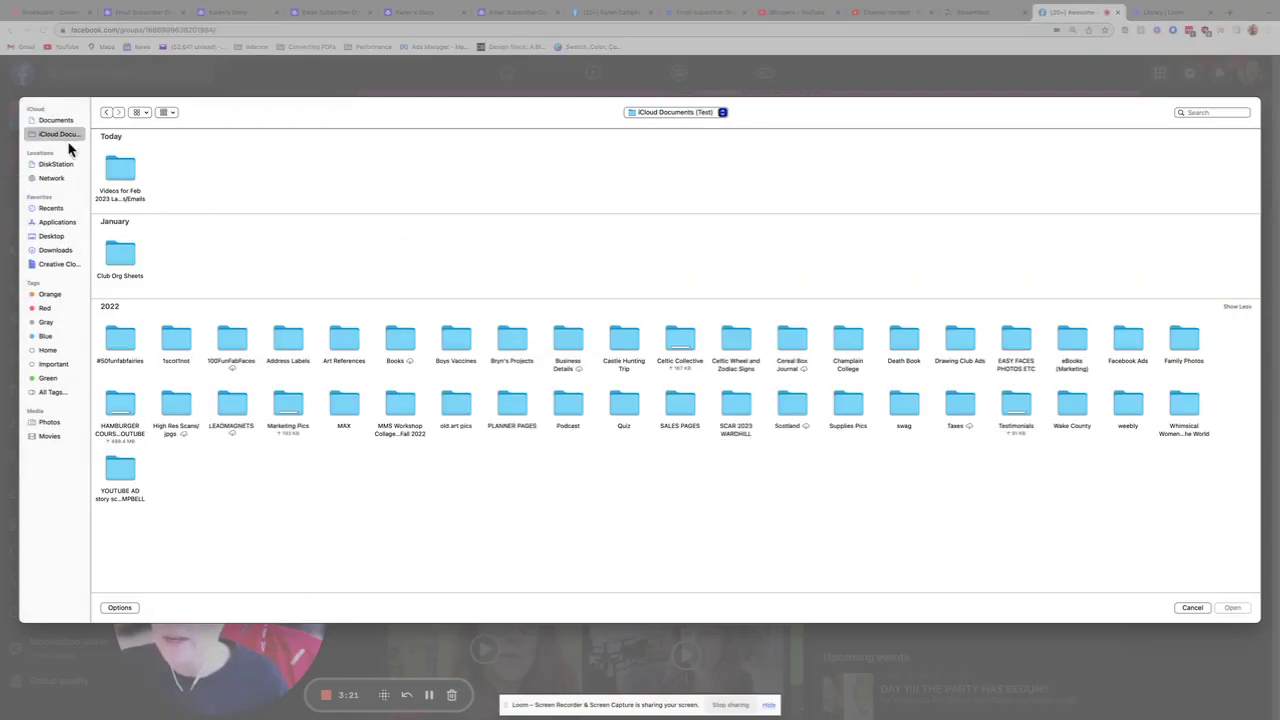
click(51, 237)
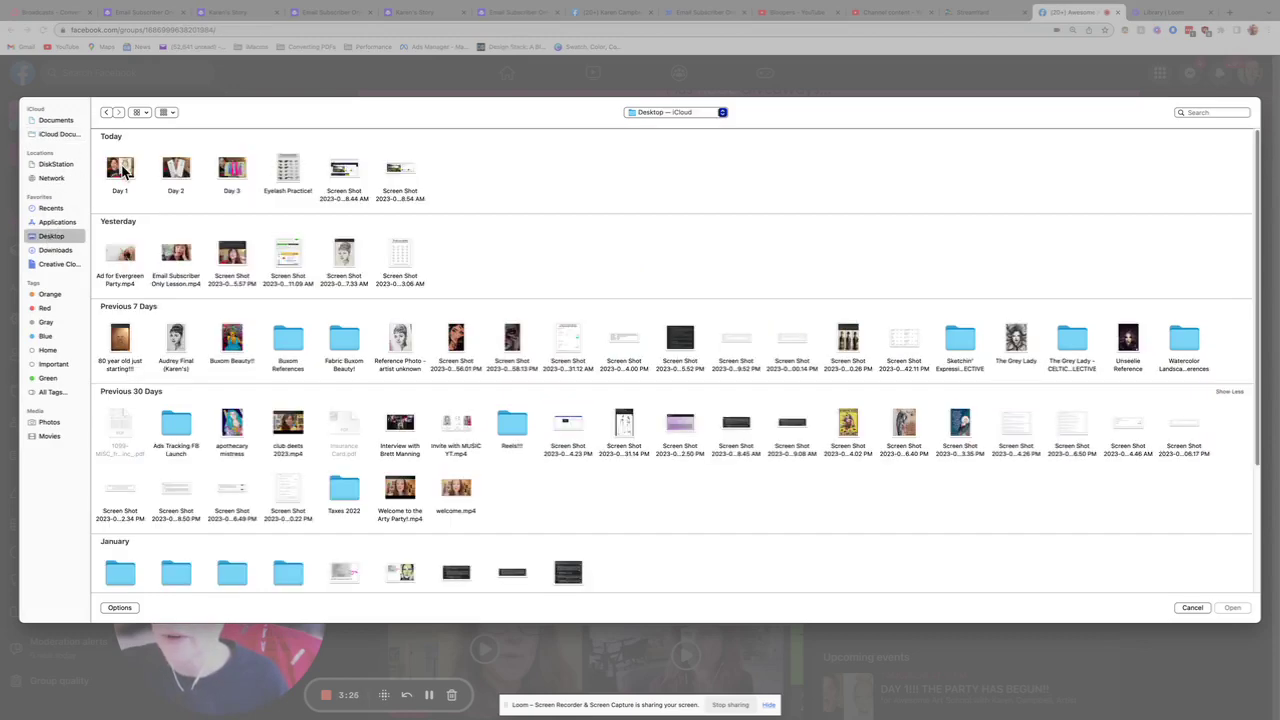
double_click(121, 170)
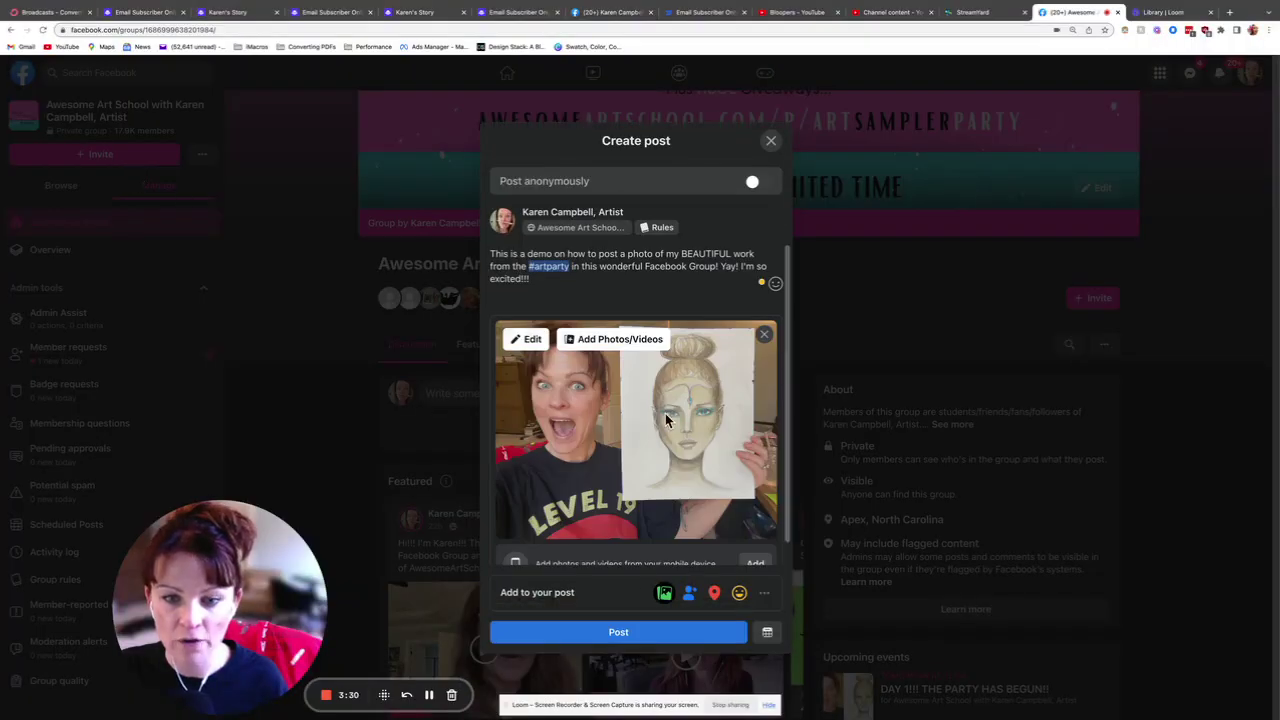
scroll(625, 540, down, 1)
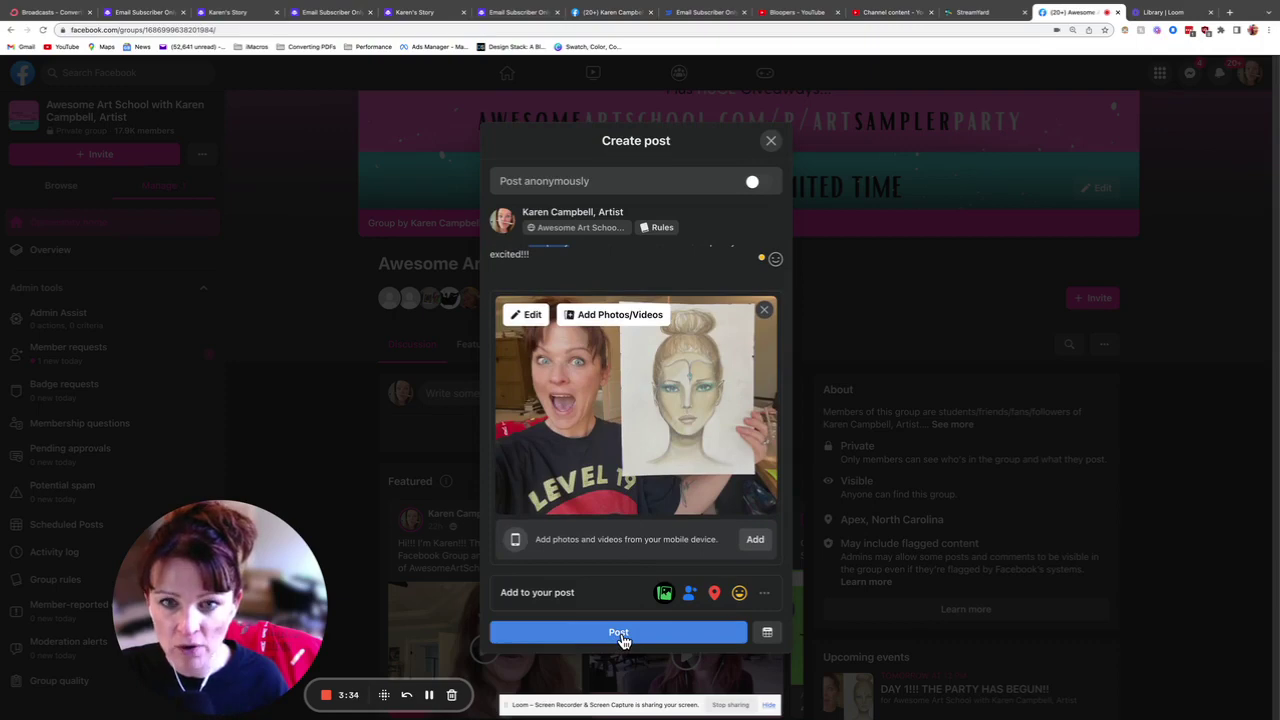
scroll(621, 355, up, 1)
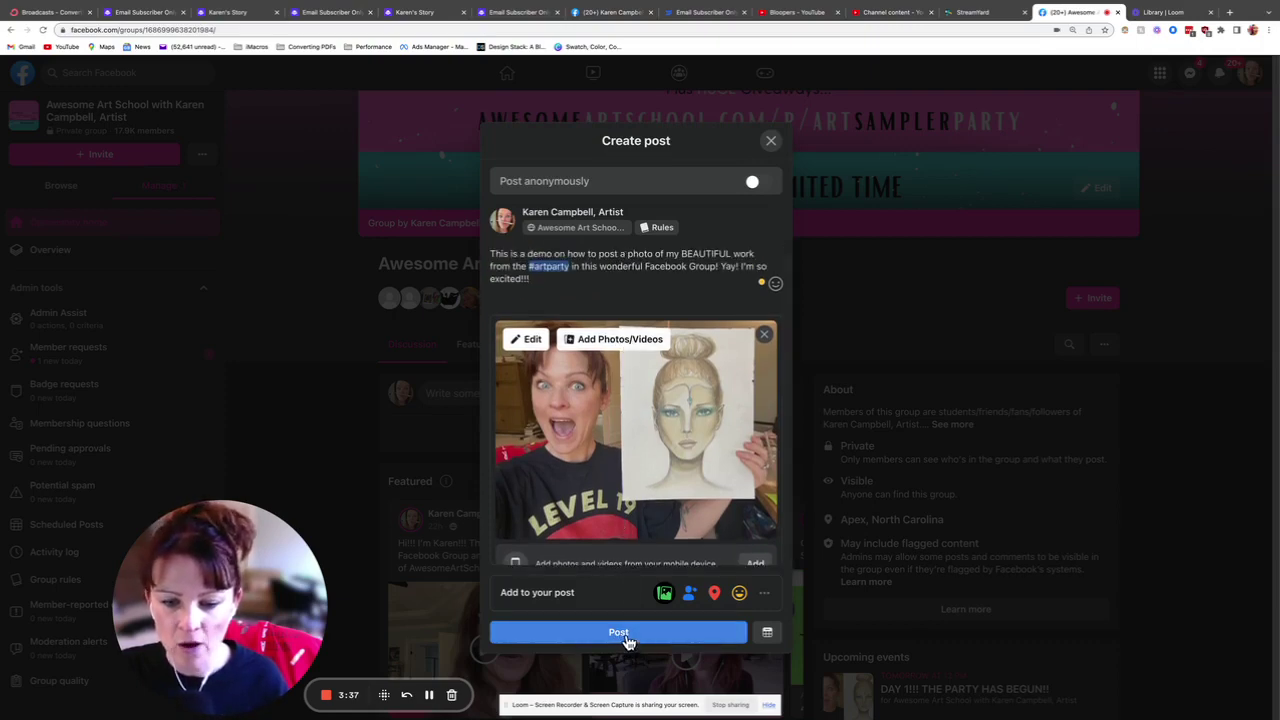
- Append "I'll be emailing you tomorrow morning 9 am ET the link to this lesson! Wahoooooo!!!!" to the end of the post text
text(I)
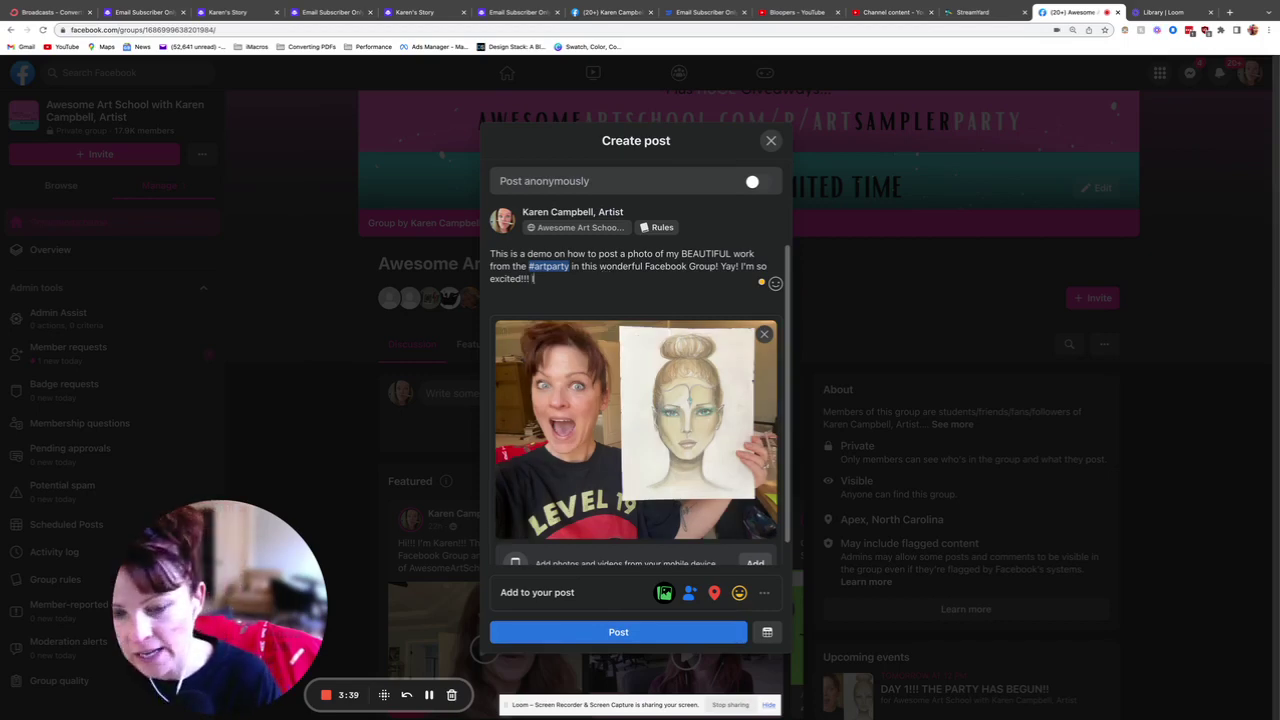
text('ll em)
key(BackSpace)
text(e )
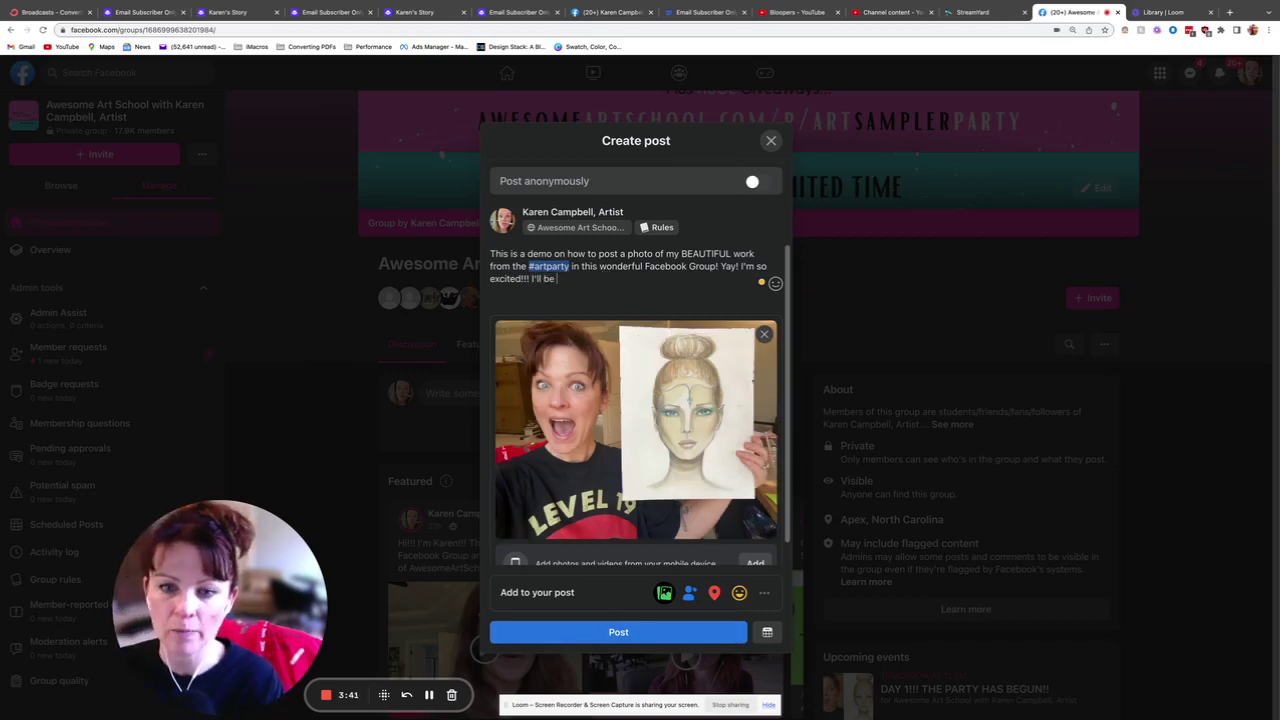
text(emailing you tom)
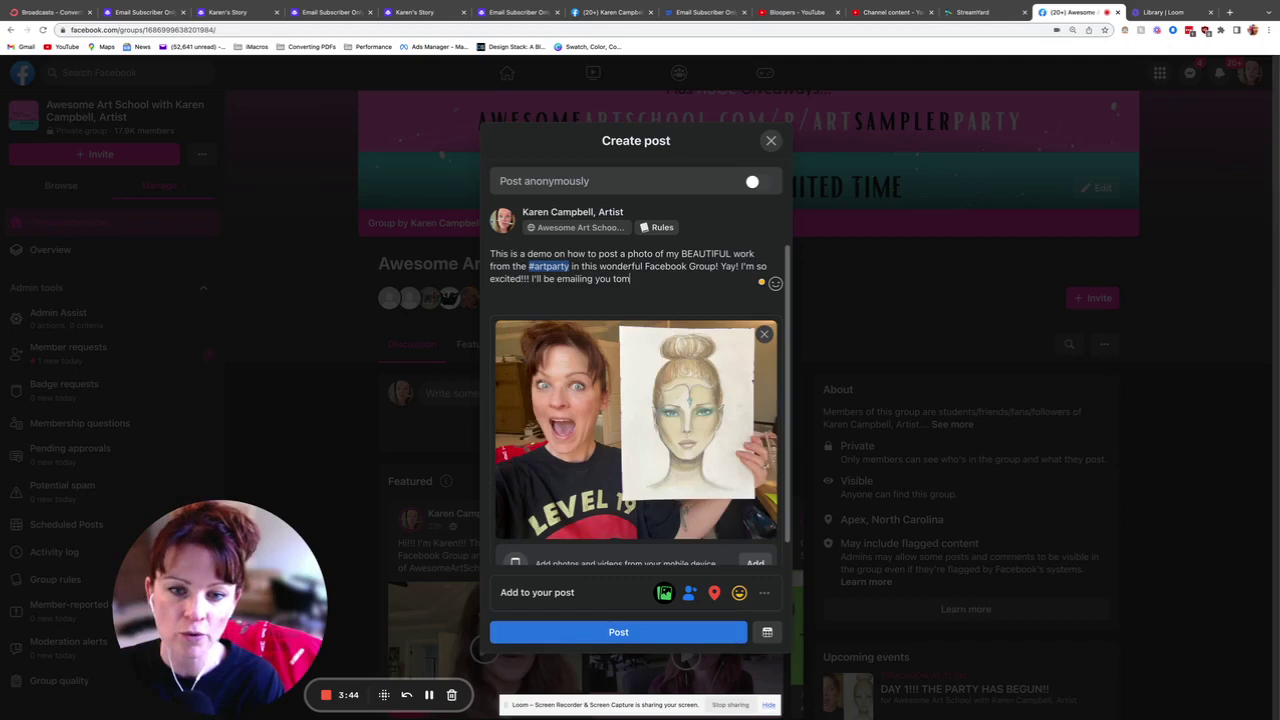
text(orrow morning 9 a)
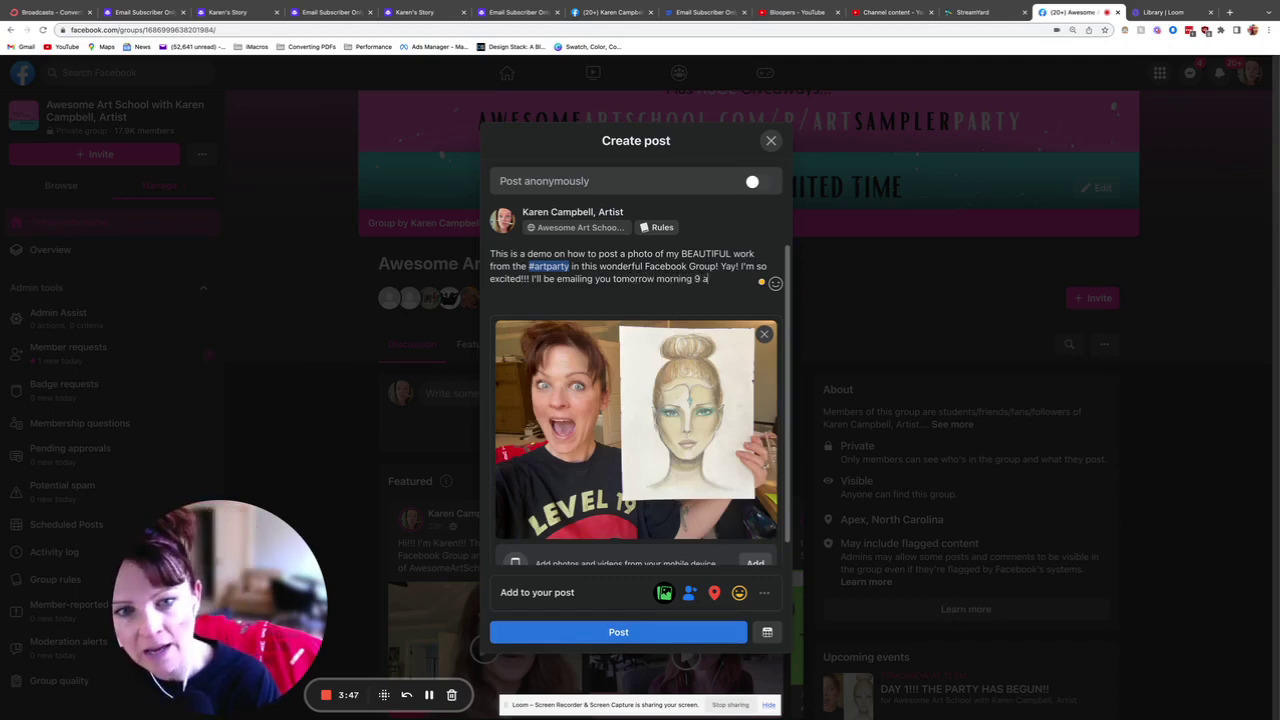
text(m ET th)
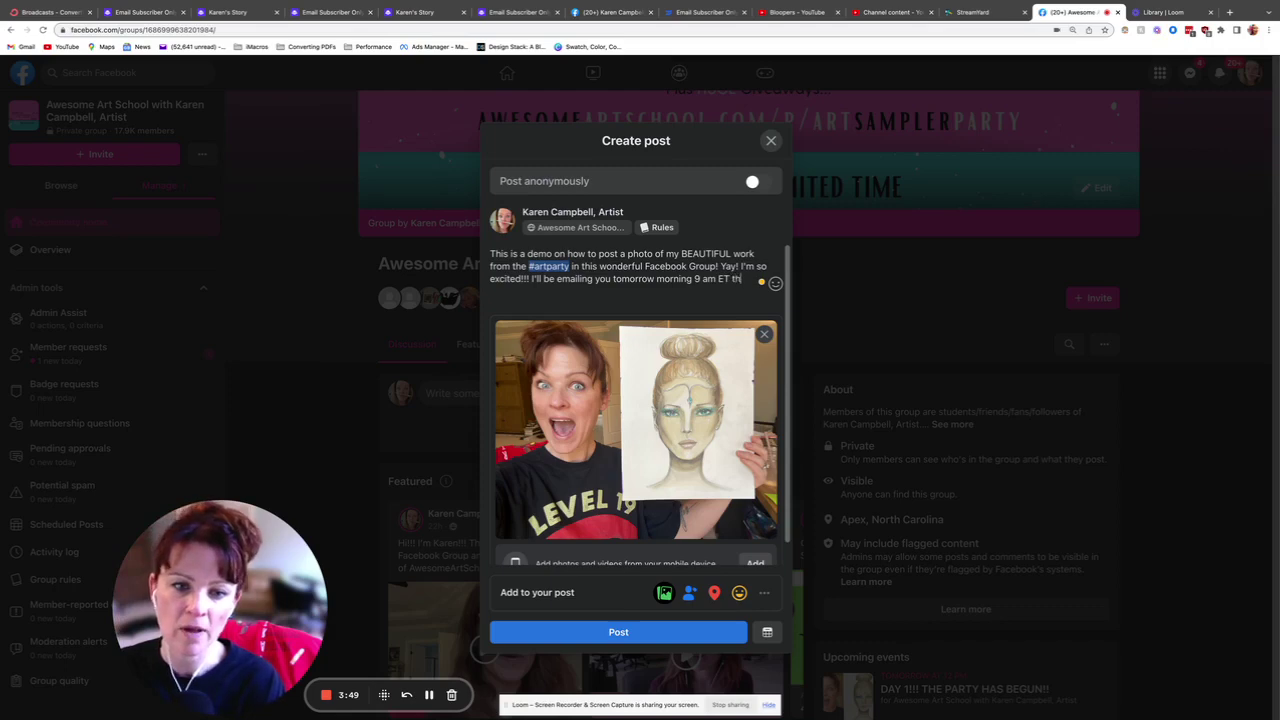
text(e link to this less)
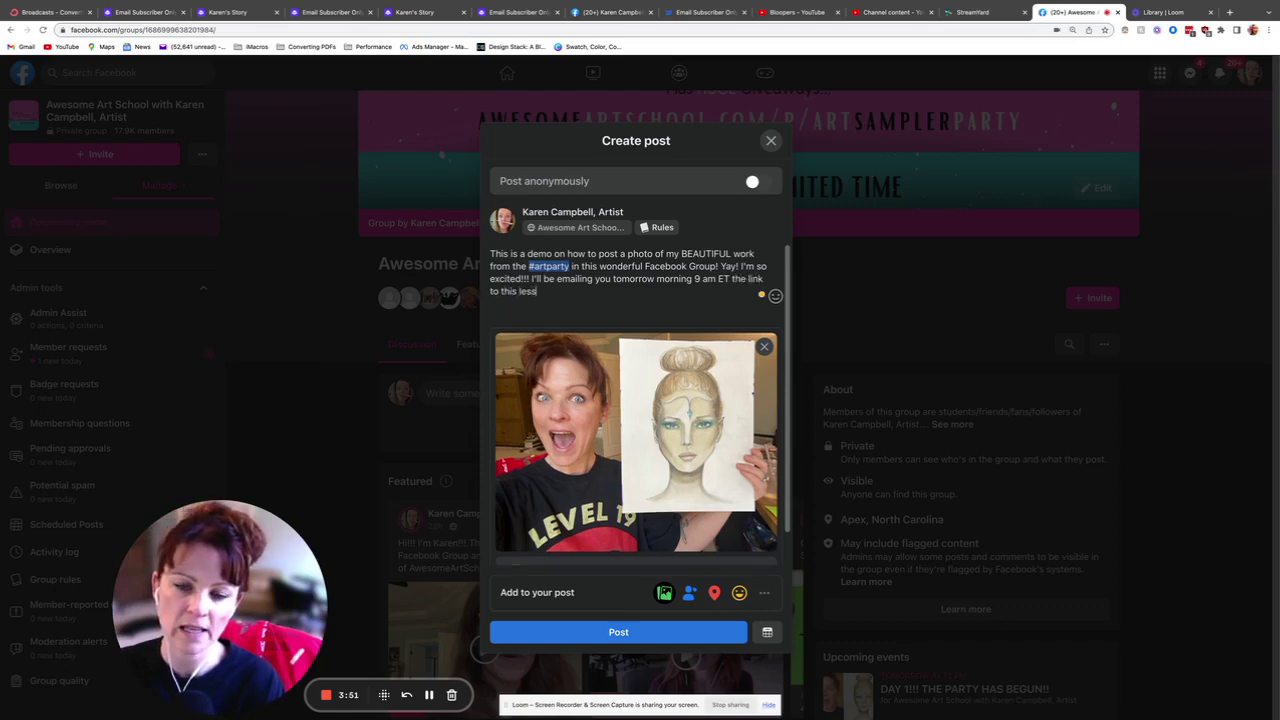
text(on!)
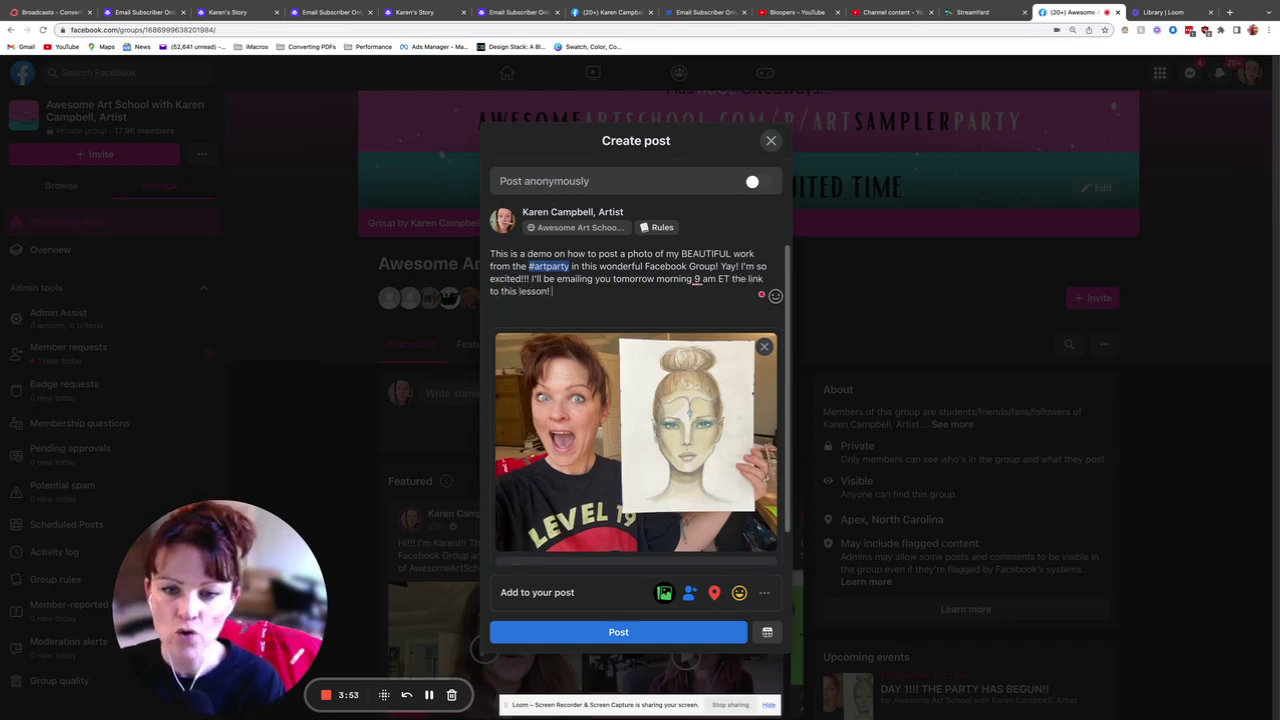
text( Wahoooooo!!!!)
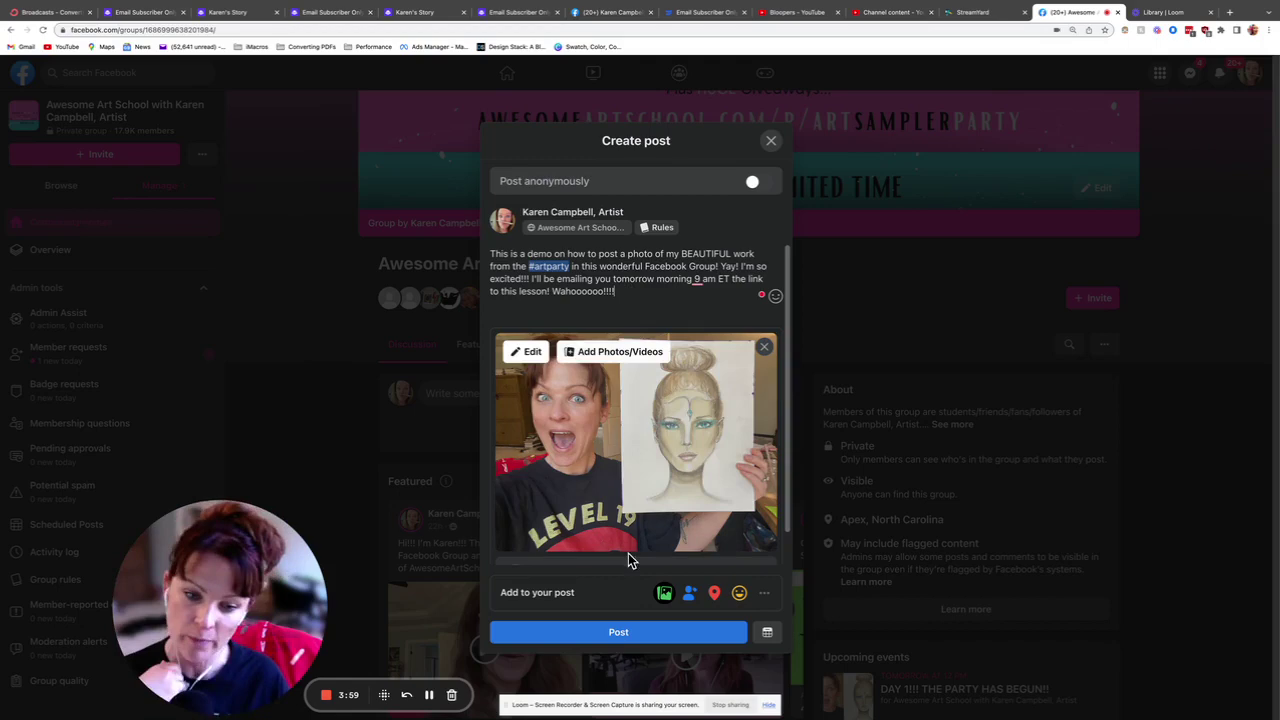
- Publish the post to the group and find it in the discussion feed
click(636, 643)
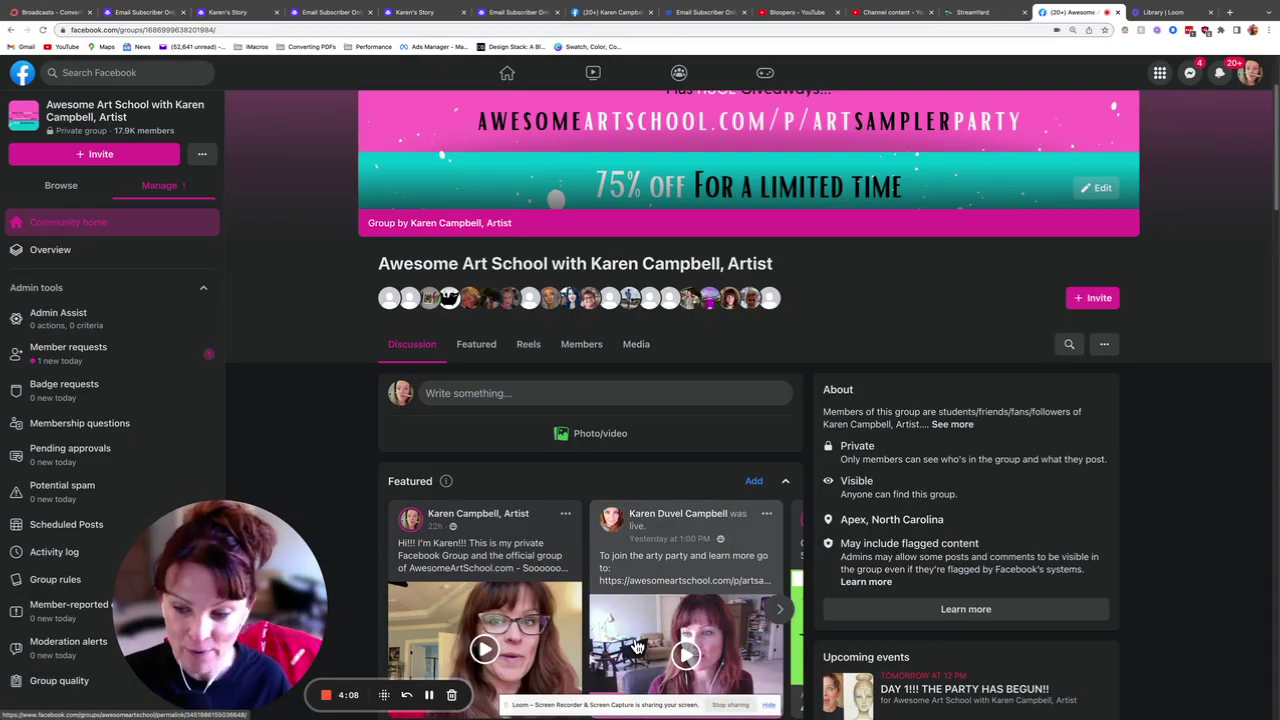
scroll(580, 450, down, 5)
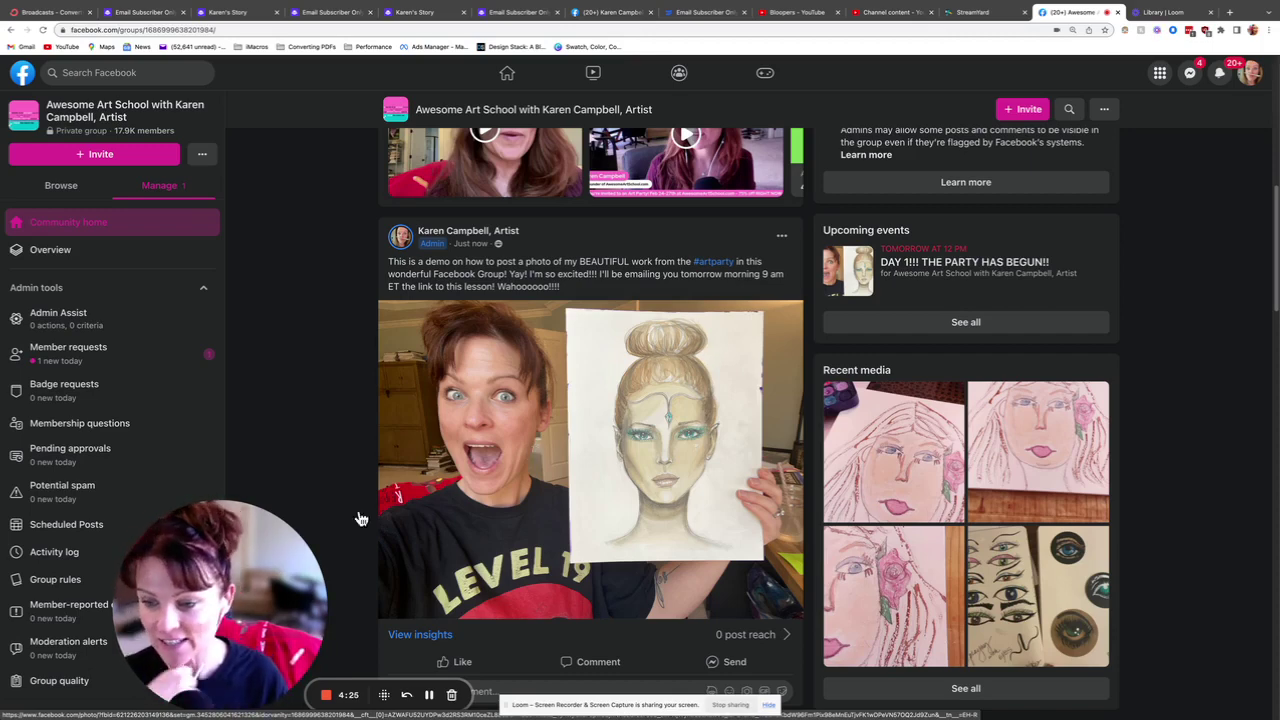
drag(287, 550, 347, 440)
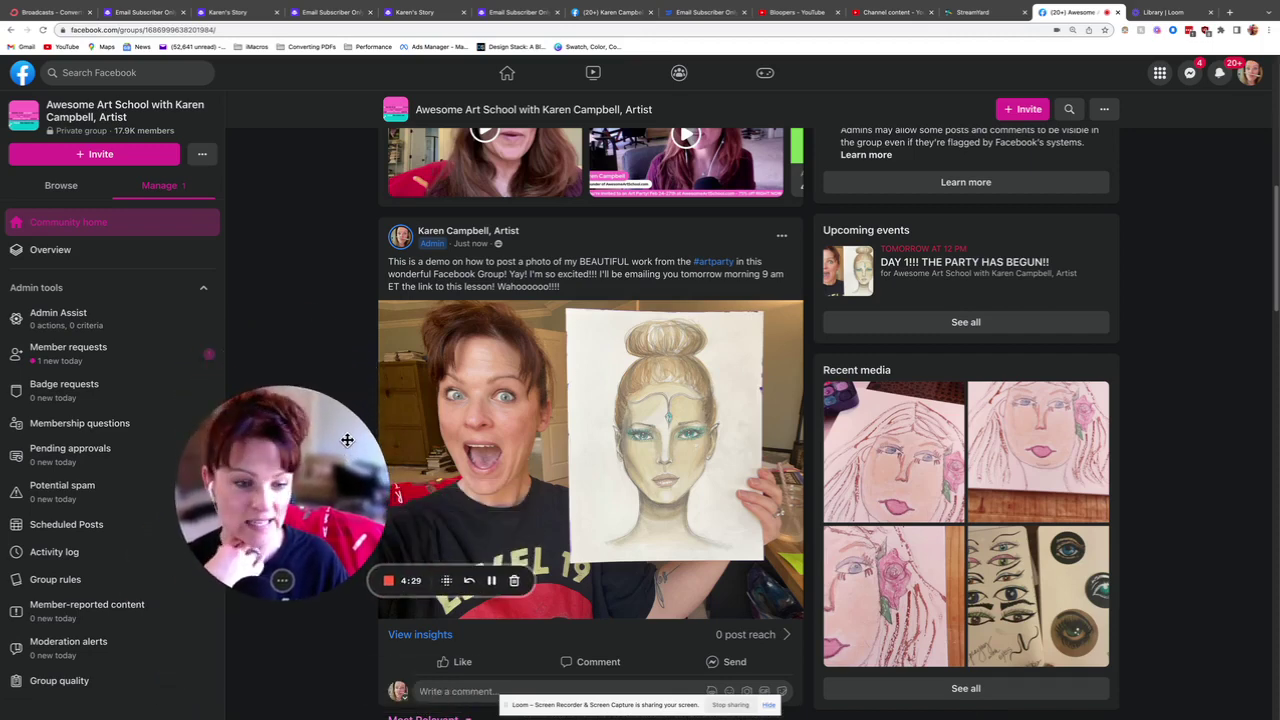